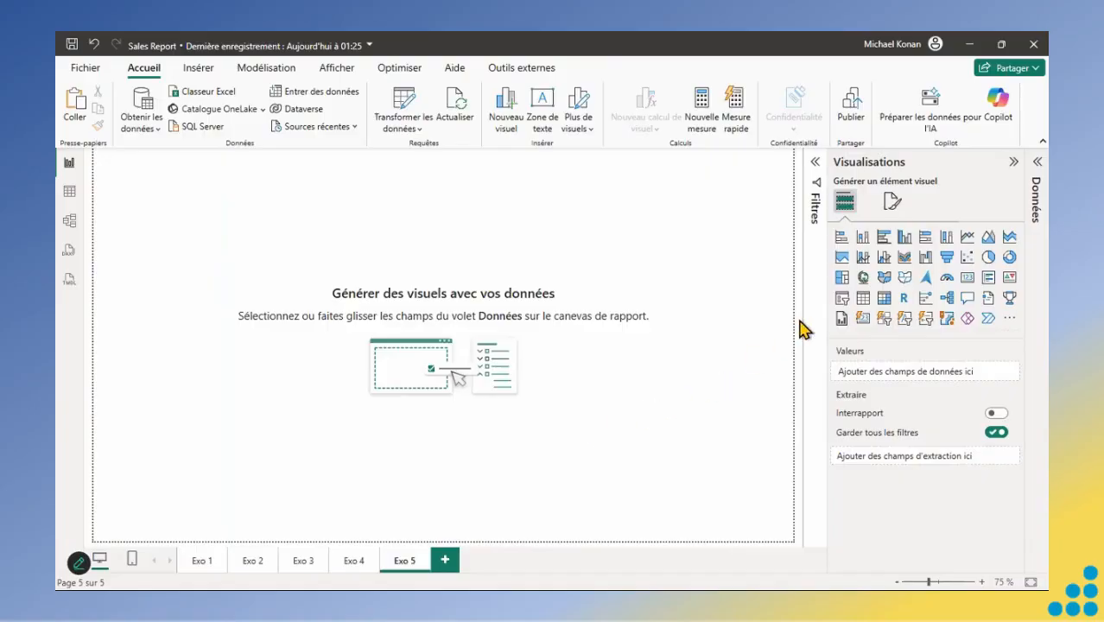
# Insert a line chart on the Exo 5 page, enlarge it and move it slightly away from the page's upper corner.
pyautogui.click(966, 246)
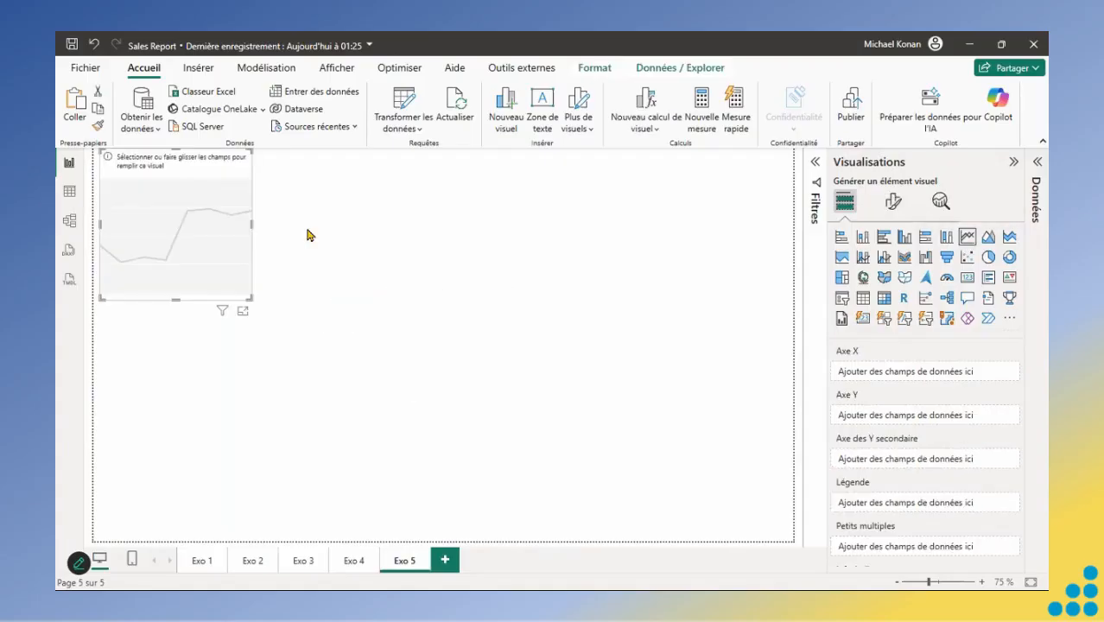
pyautogui.moveTo(250, 297); pyautogui.dragTo(439, 441)
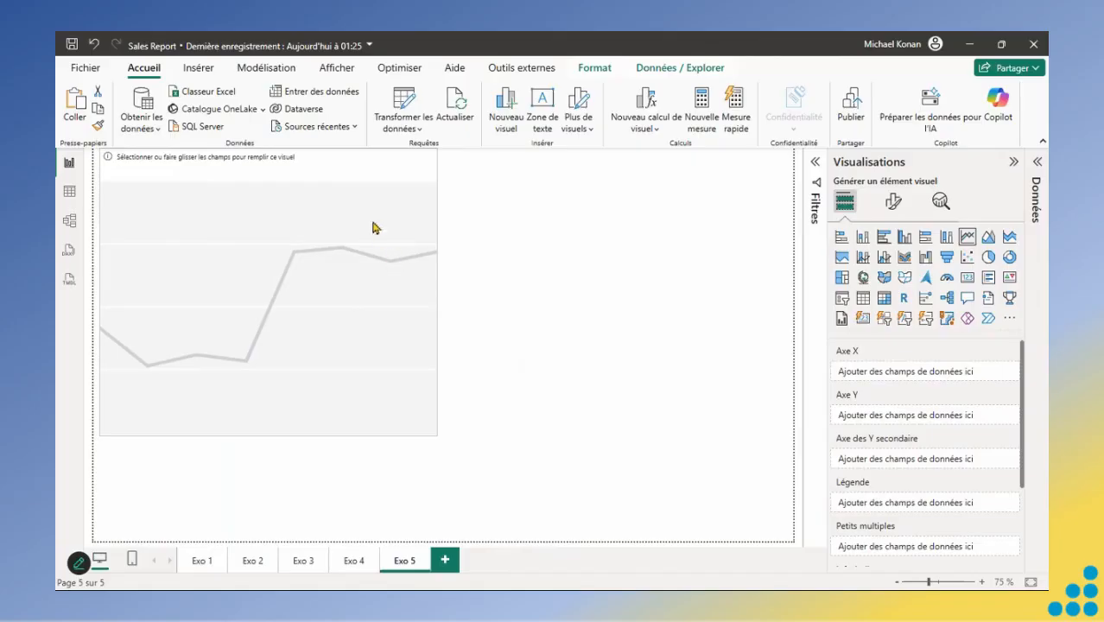
pyautogui.moveTo(362, 188); pyautogui.dragTo(414, 208)
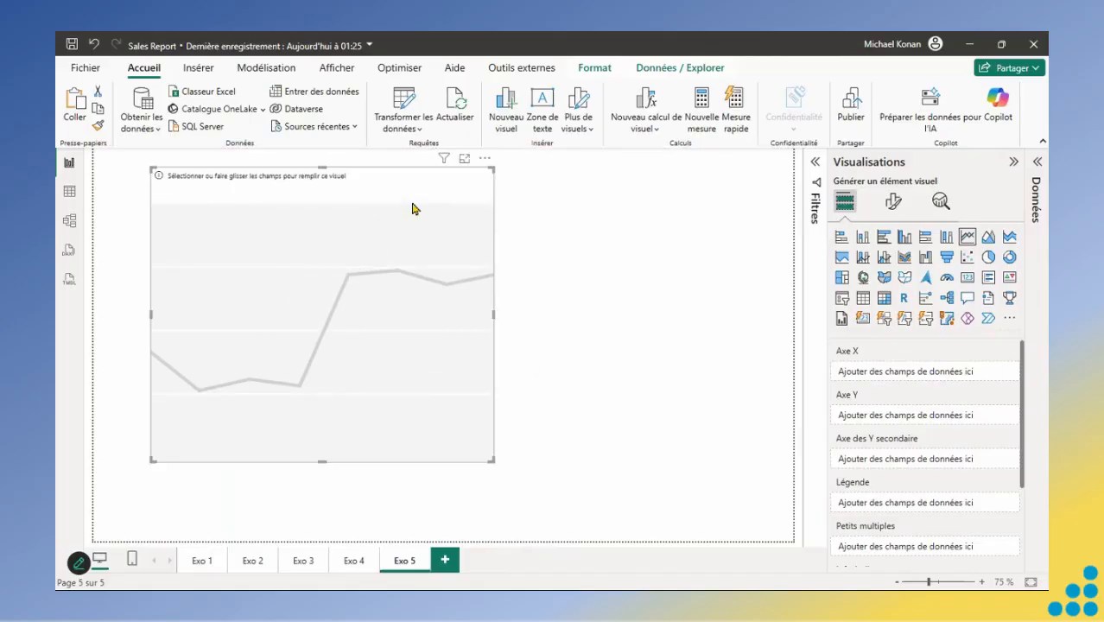
# Fill the line chart with the measure Nombre de commandes reçues and the Hiérarchie des dates from the Dates table.
pyautogui.click(1013, 162)
pyautogui.click(1036, 198)
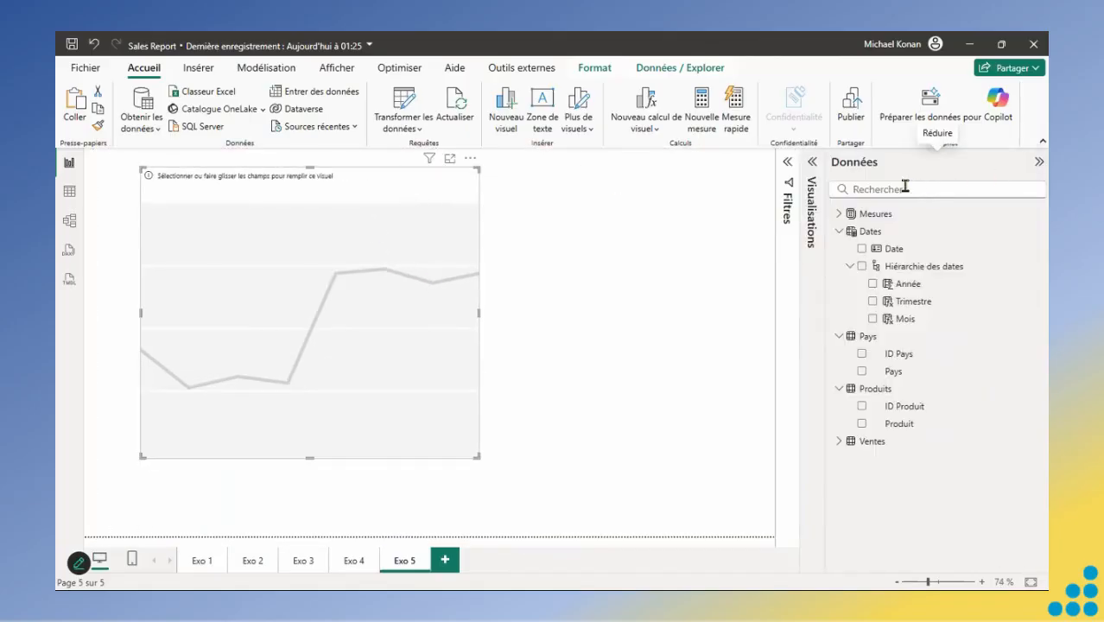
pyautogui.click(838, 214)
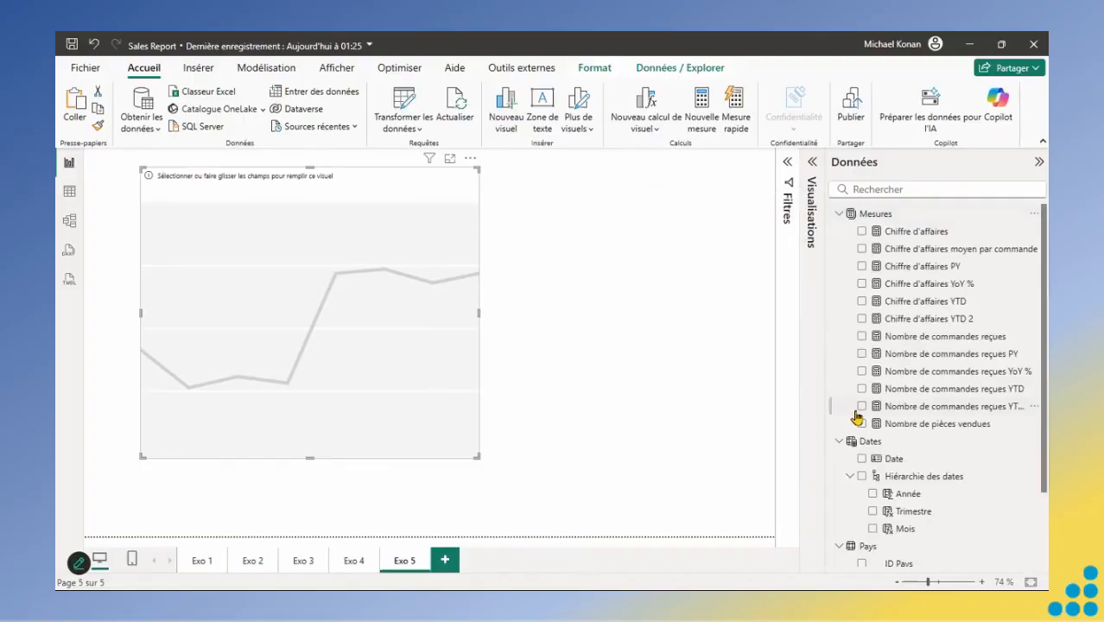
pyautogui.click(861, 337)
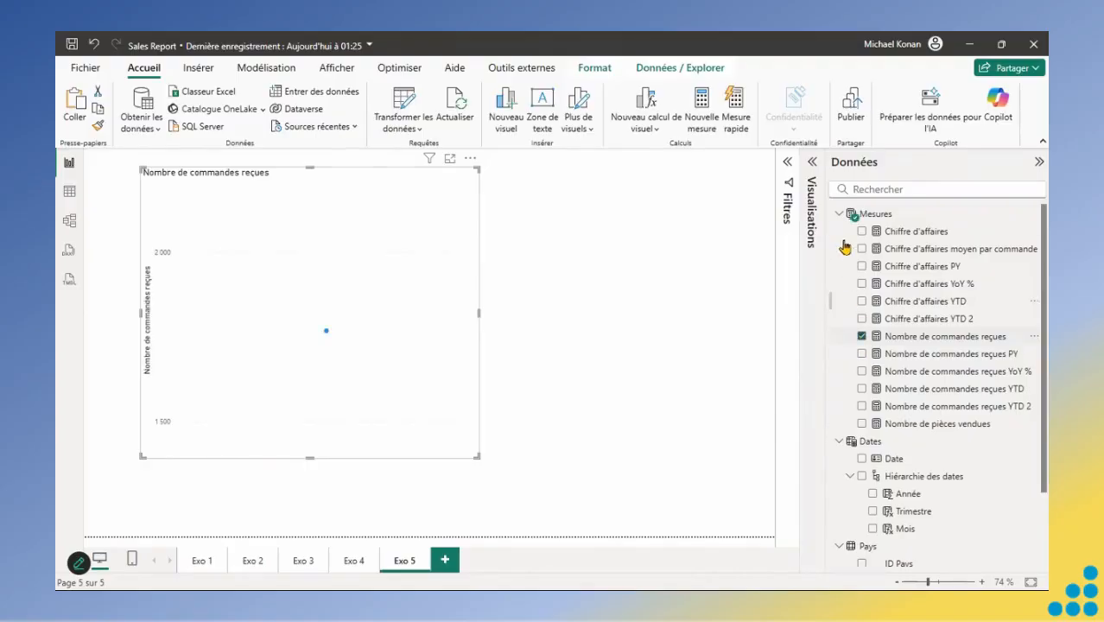
pyautogui.click(839, 215)
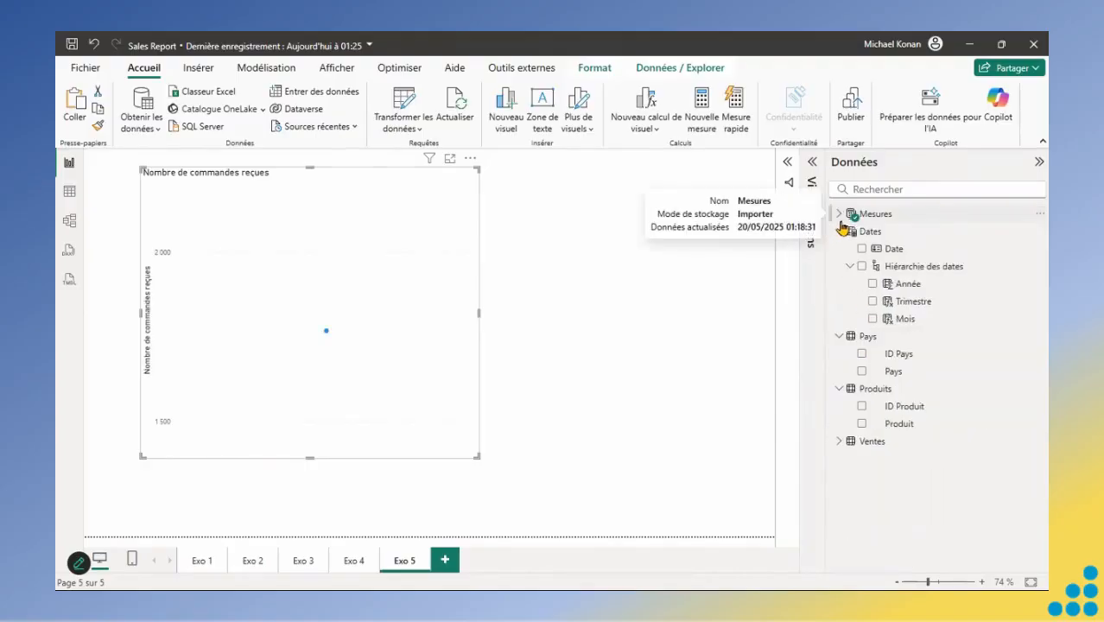
pyautogui.click(862, 267)
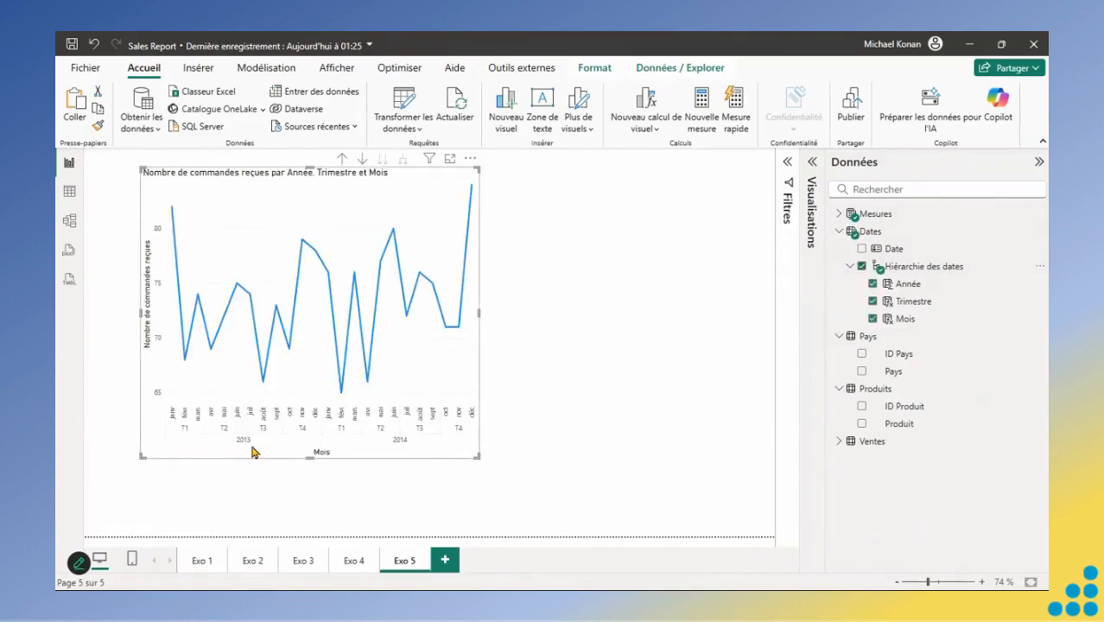
# Widen the line chart until the month labels fit horizontally and move it slightly down the page.
pyautogui.moveTo(478, 313); pyautogui.dragTo(612, 314)
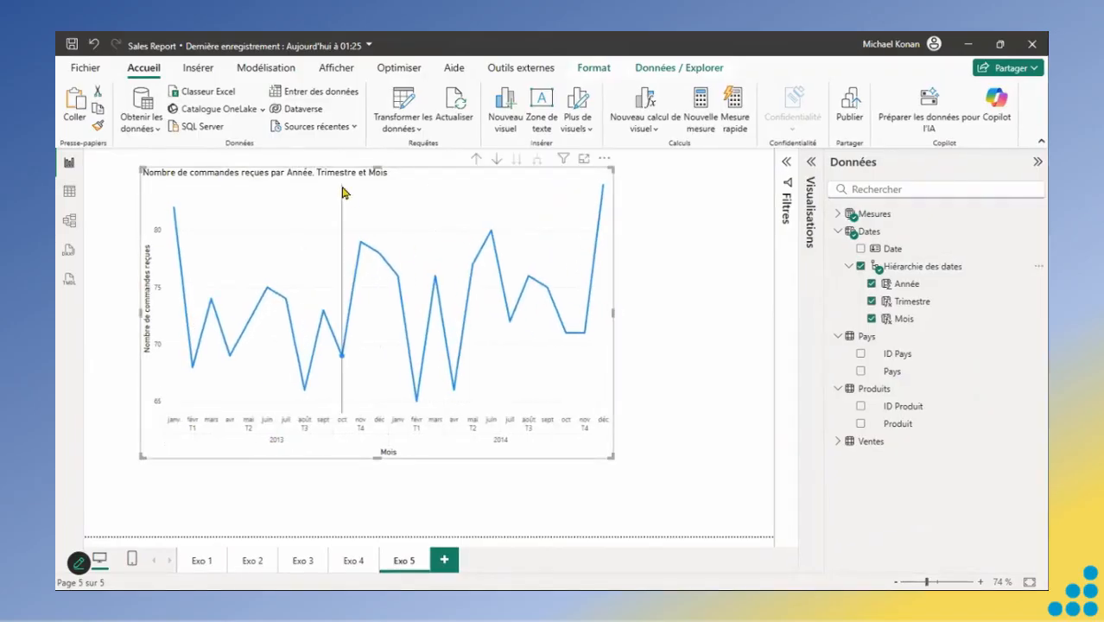
pyautogui.moveTo(342, 192); pyautogui.dragTo(339, 208)
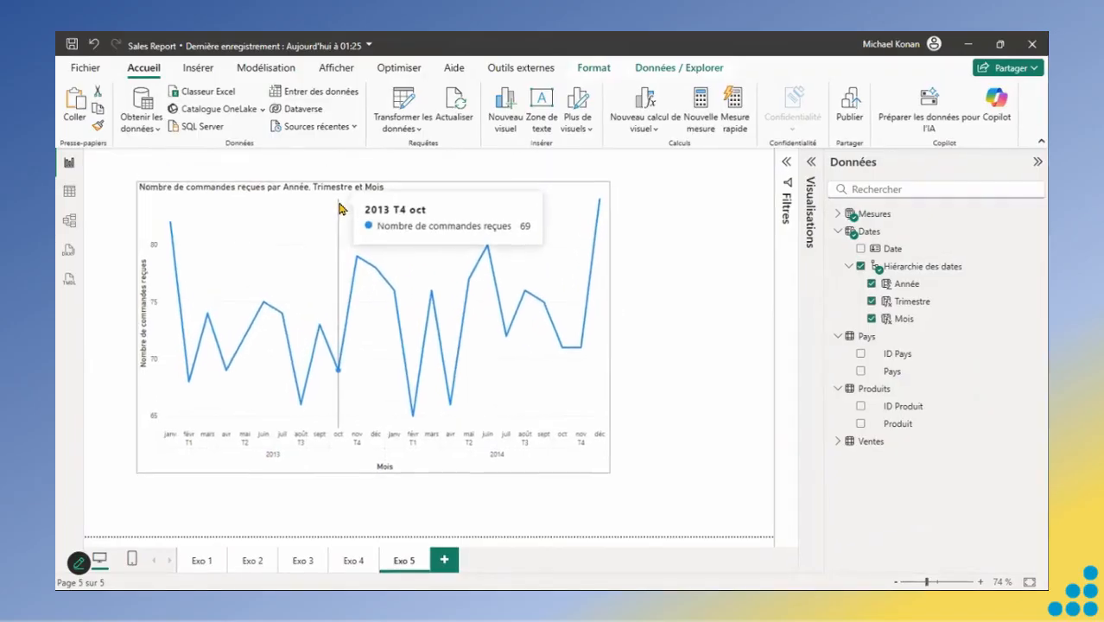
pyautogui.click(654, 298)
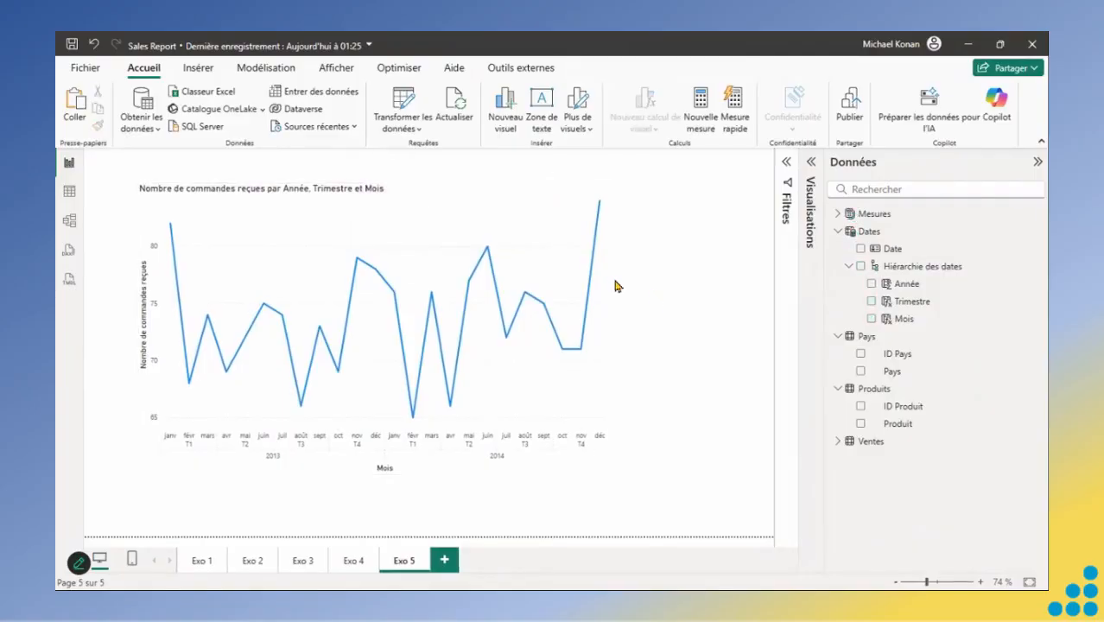
pyautogui.click(490, 223)
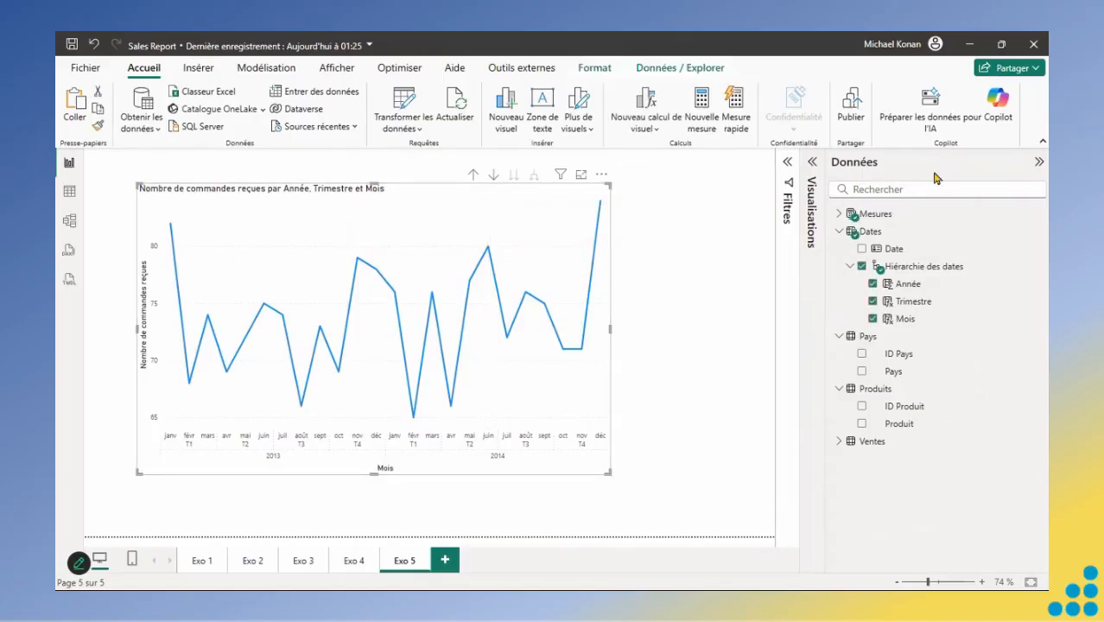
# Turn off the X-axis title in the line chart's visual formatting.
pyautogui.click(1039, 161)
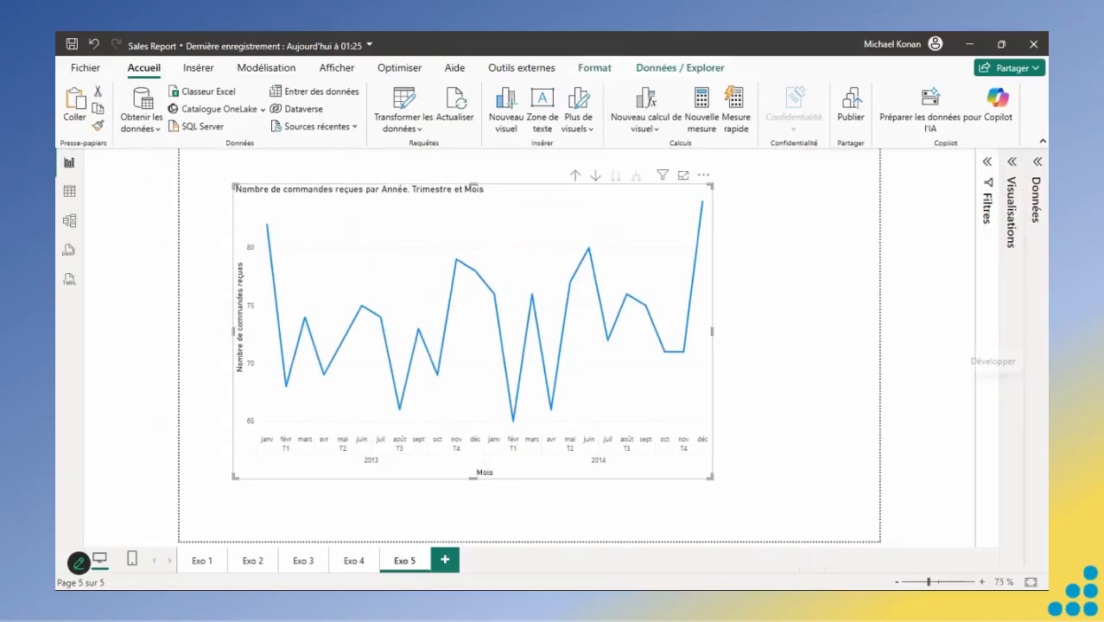
pyautogui.click(1012, 163)
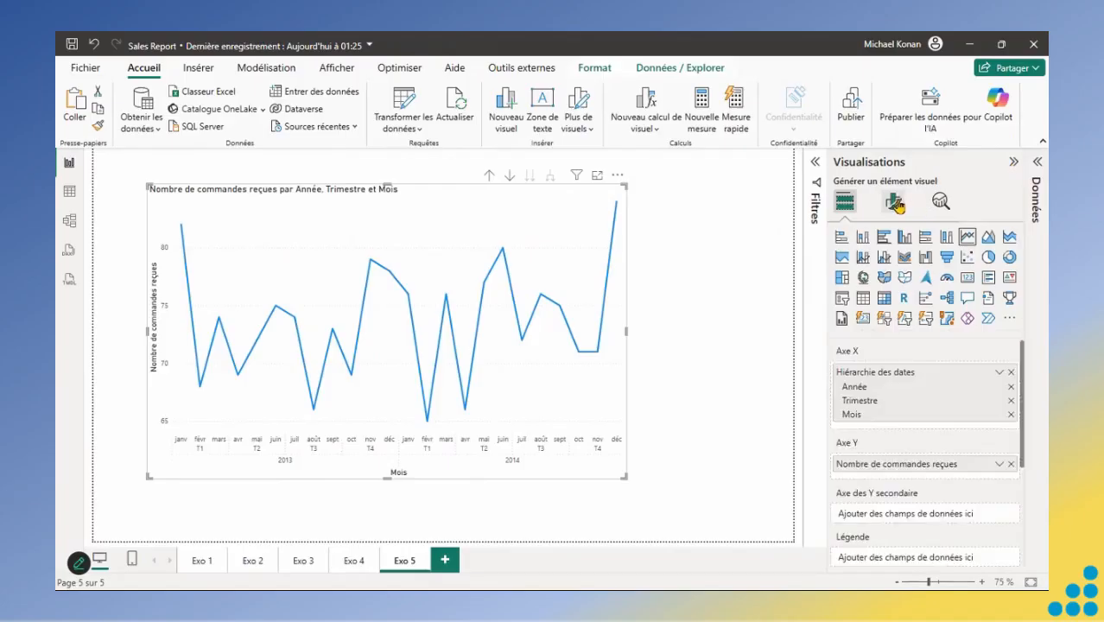
pyautogui.click(894, 202)
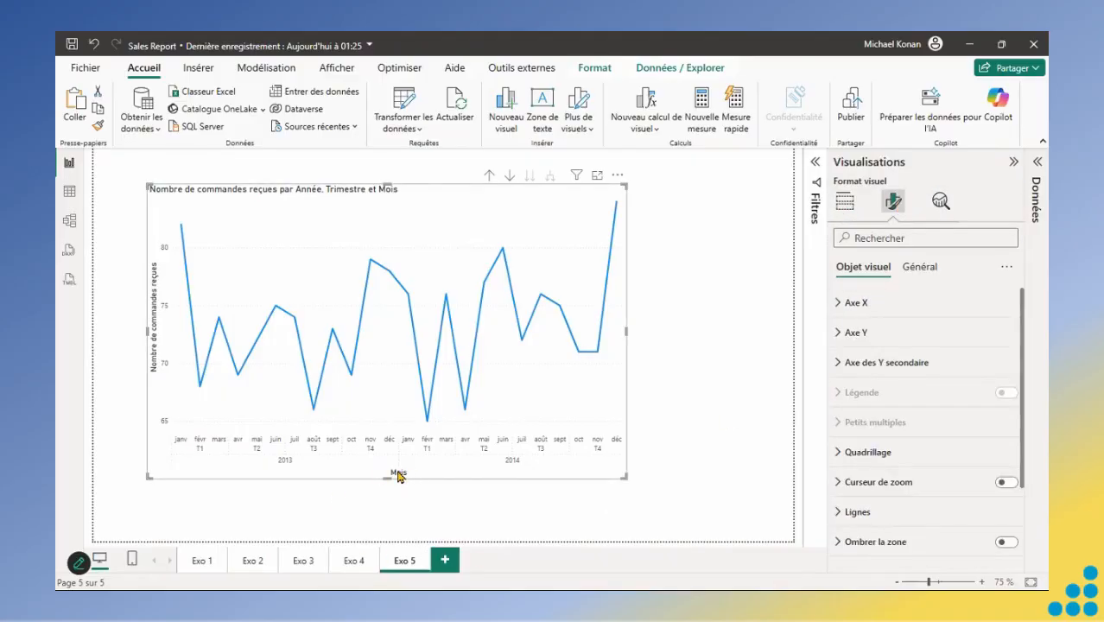
pyautogui.click(848, 306)
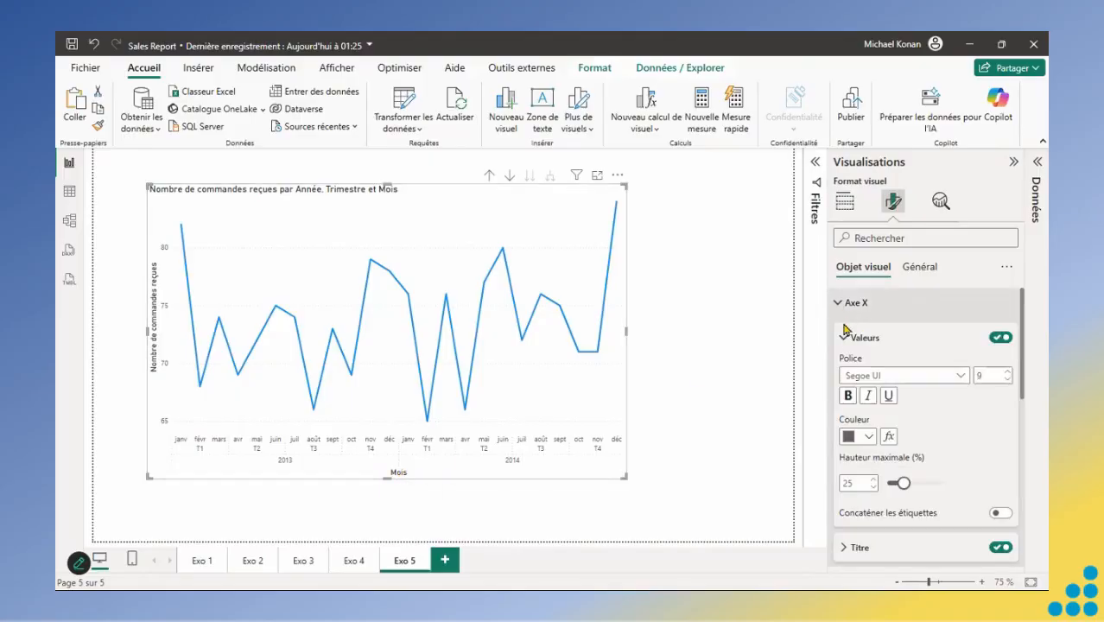
pyautogui.click(846, 336)
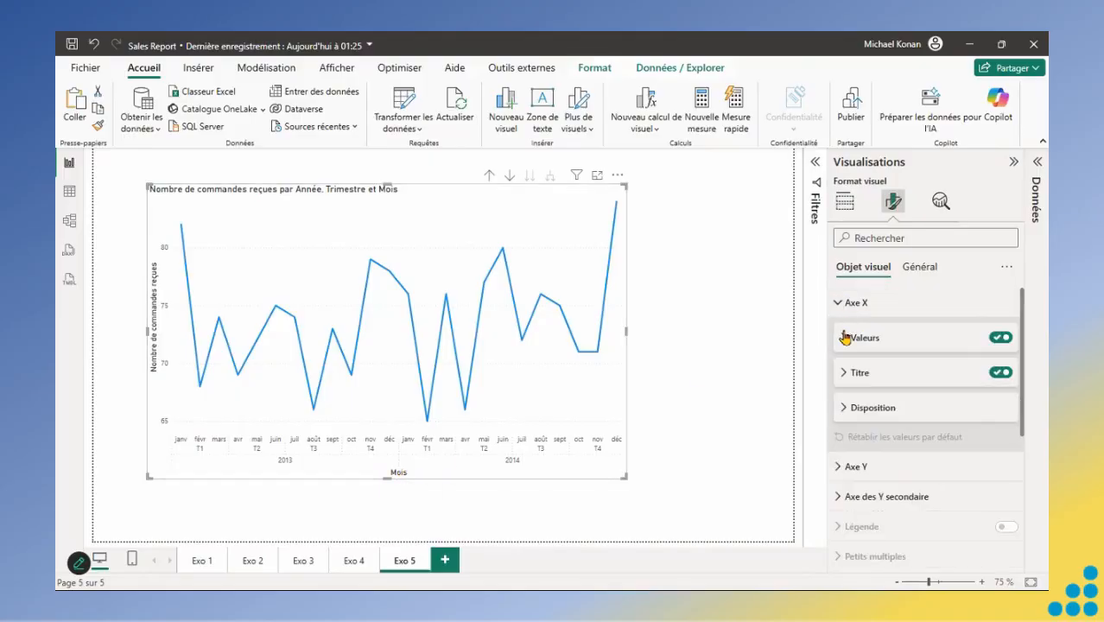
pyautogui.click(1001, 372)
pyautogui.click(835, 303)
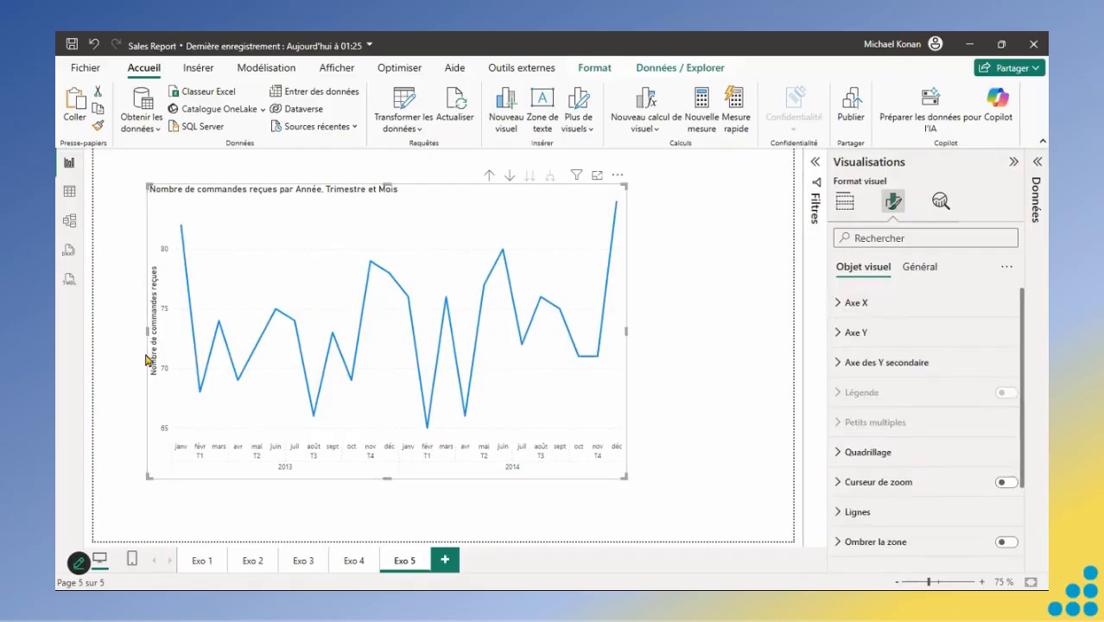
# Turn off both the values and the title of the line chart's Y axis.
pyautogui.click(841, 337)
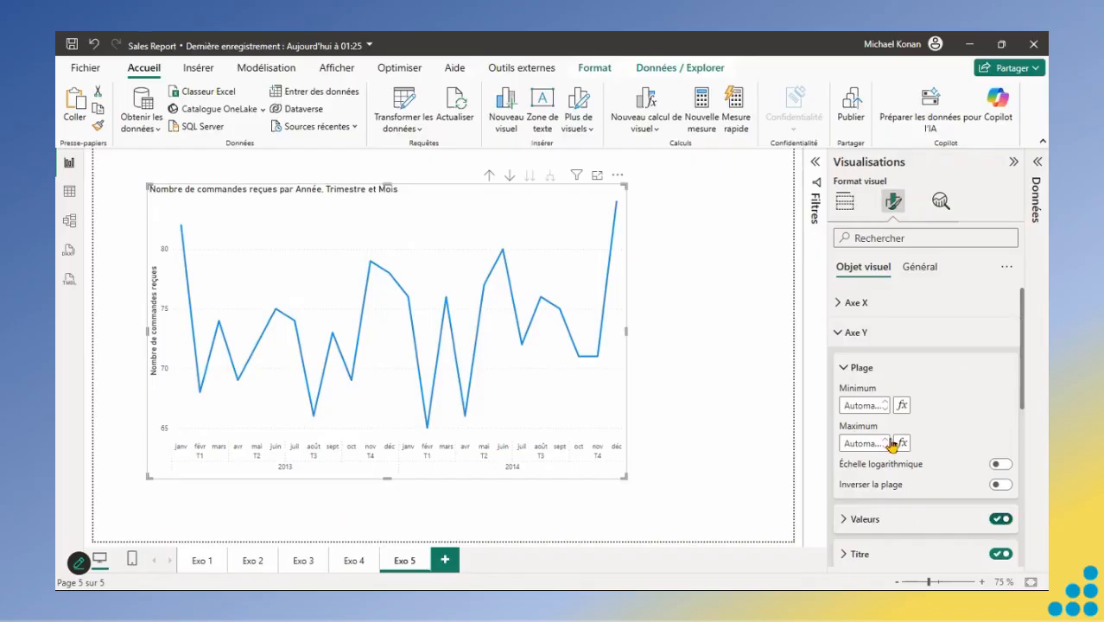
pyautogui.click(848, 371)
pyautogui.click(1001, 402)
pyautogui.click(1000, 437)
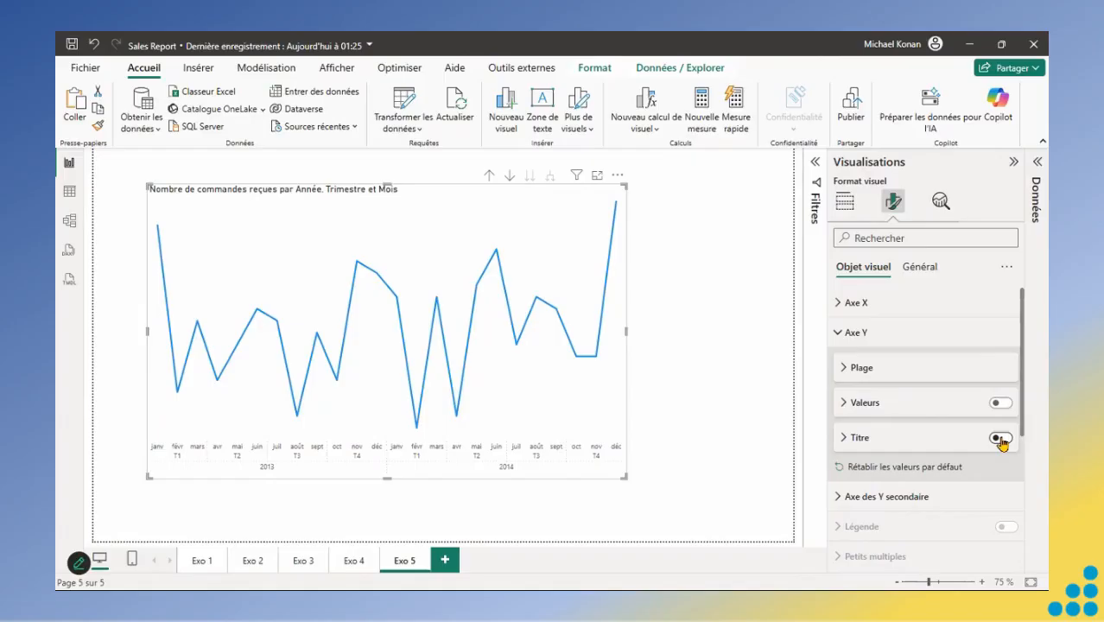
pyautogui.click(838, 339)
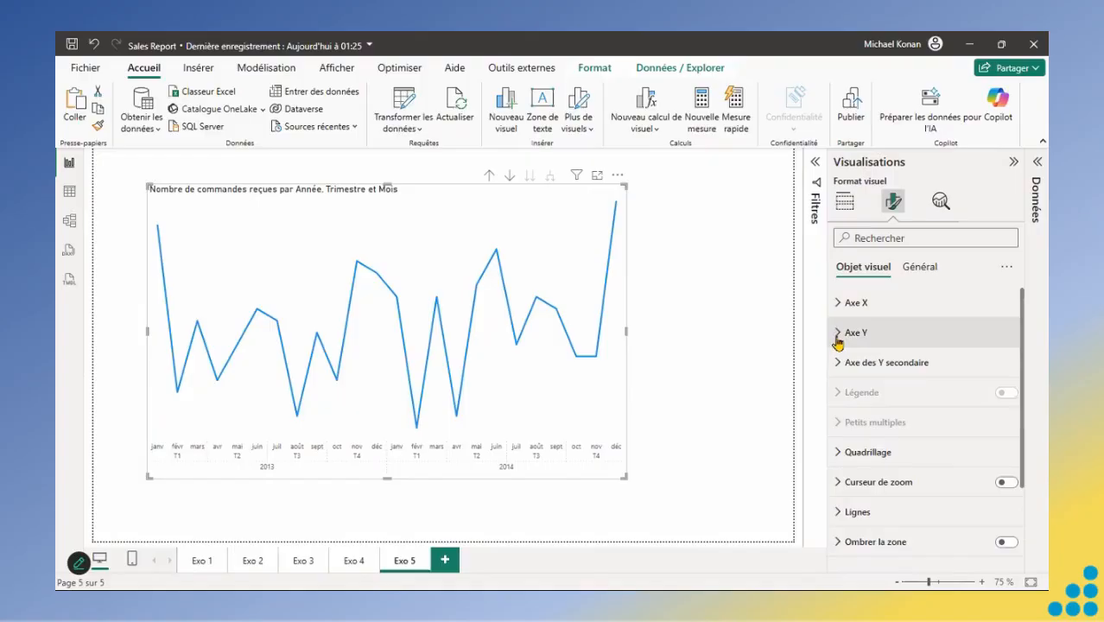
# Replace the chart's title text with "Evolution du nombre de commandes reçues".
pyautogui.click(919, 269)
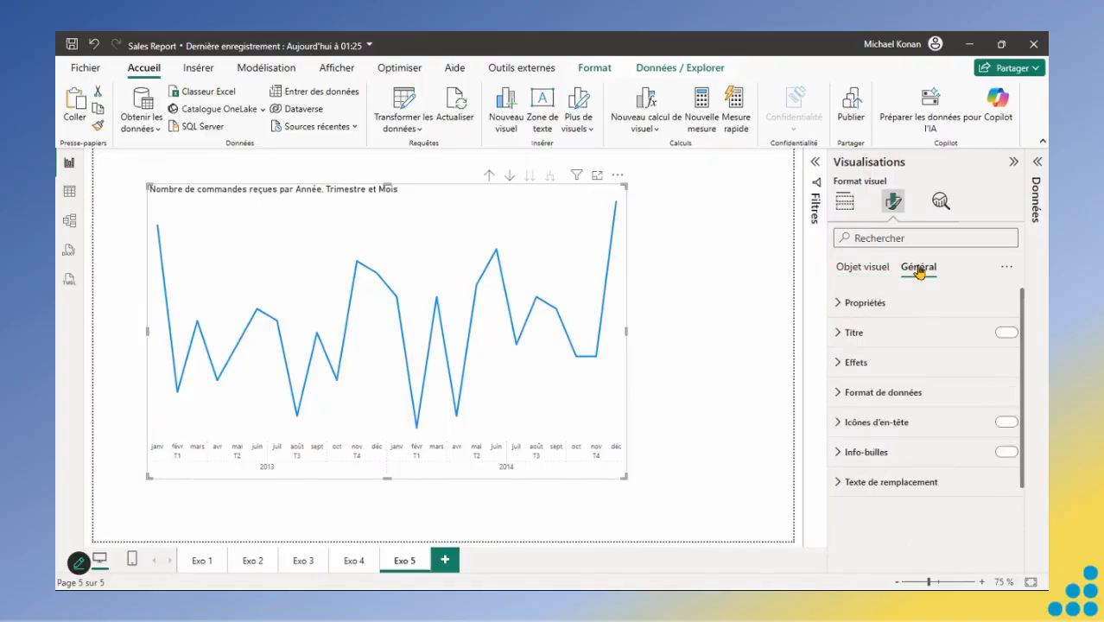
pyautogui.click(846, 304)
pyautogui.click(847, 304)
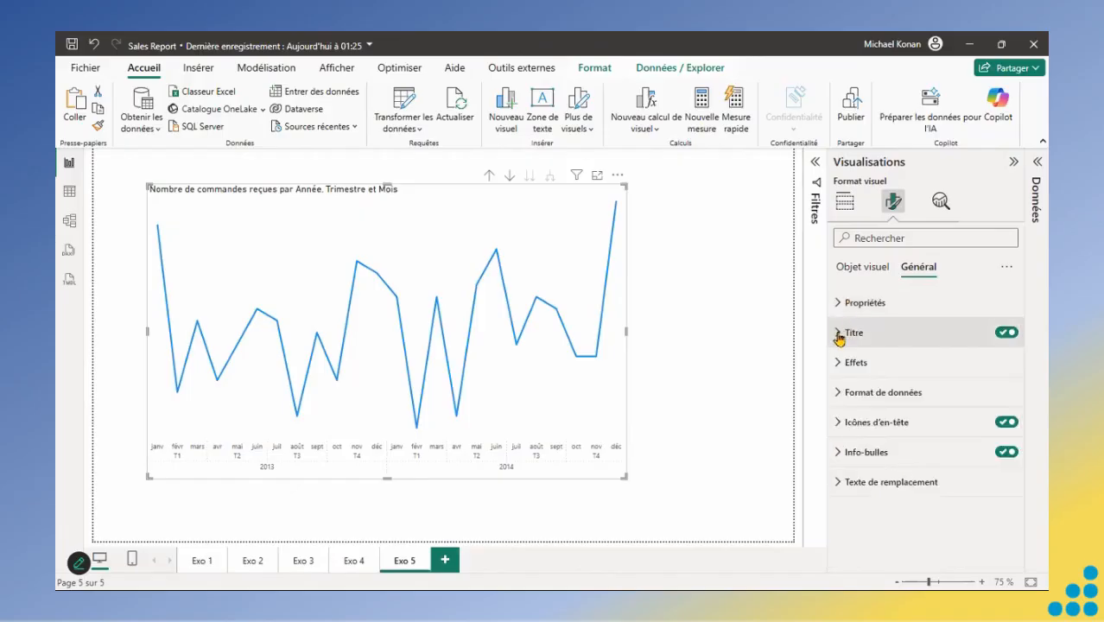
pyautogui.click(841, 332)
pyautogui.tripleClick(876, 405)
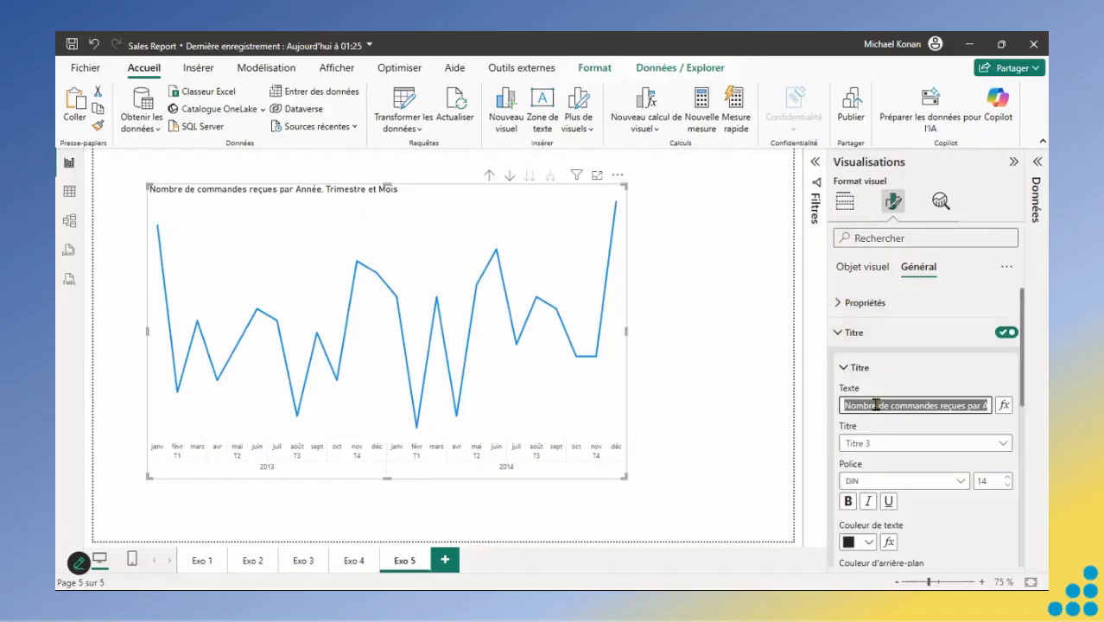
pyautogui.write('Evolution du nombr')
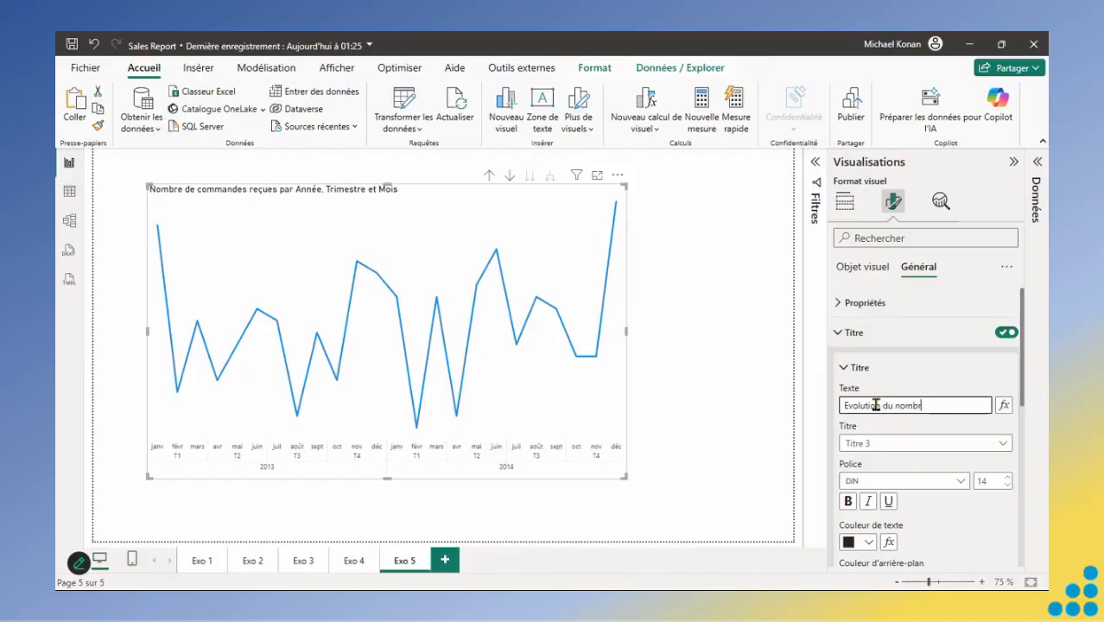
pyautogui.write('e de commandes reçues')
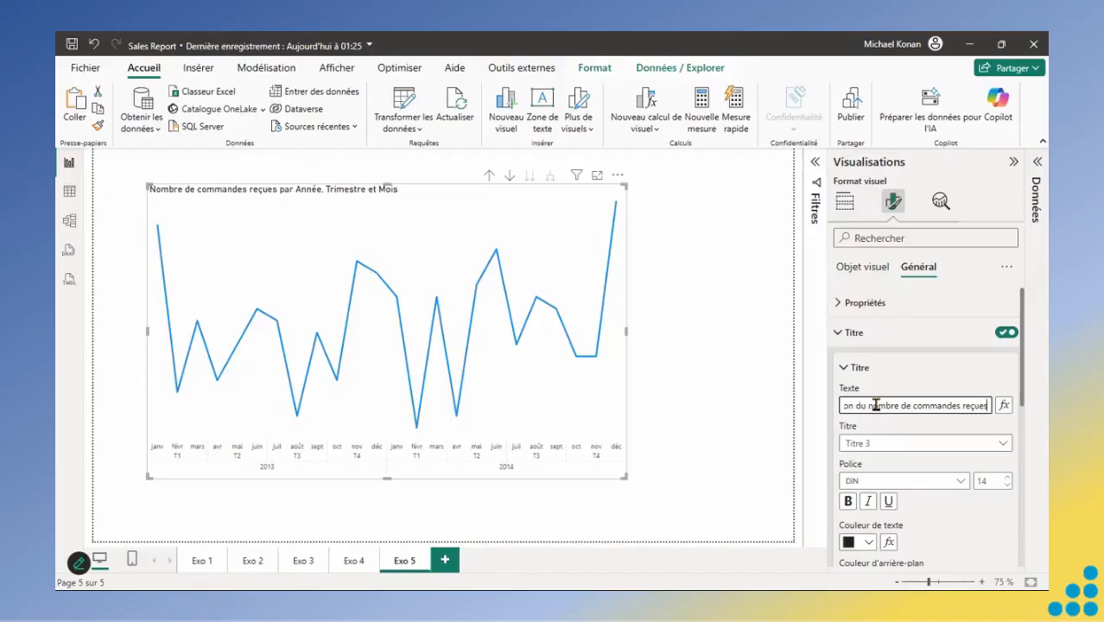
# Set the chart title's font to Segoe UI at size 12.
pyautogui.click(960, 482)
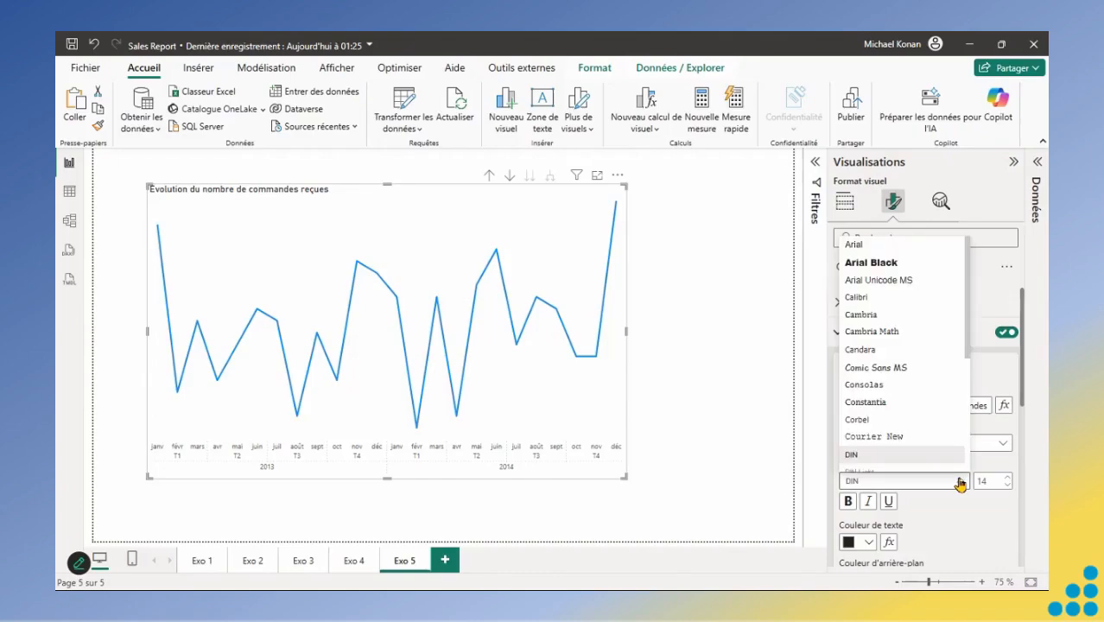
pyautogui.scroll(-3, 966, 352)
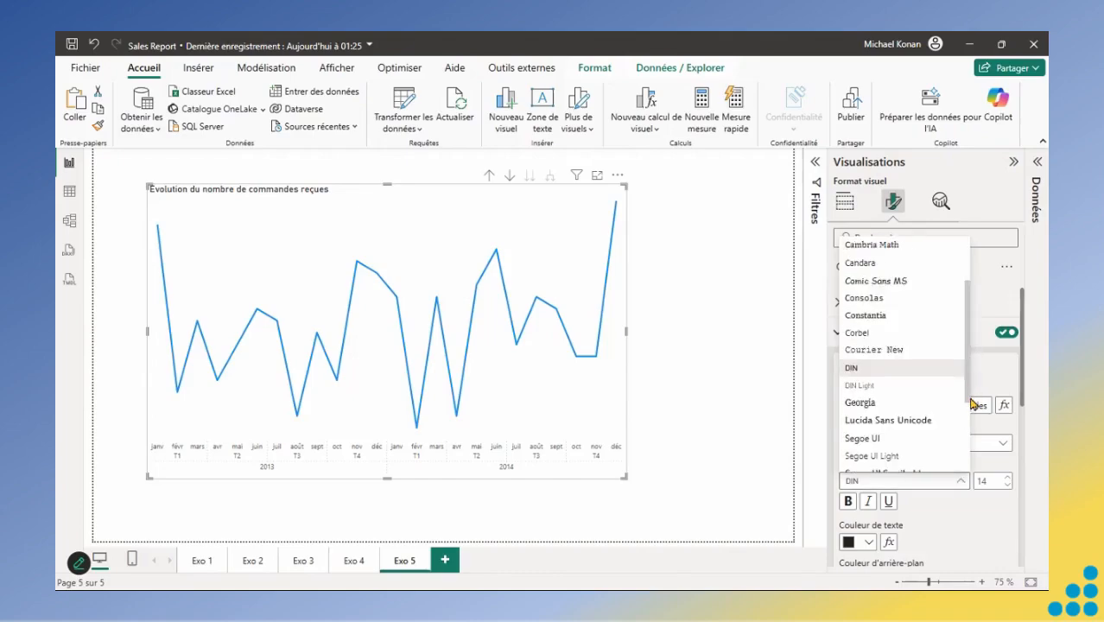
pyautogui.click(857, 404)
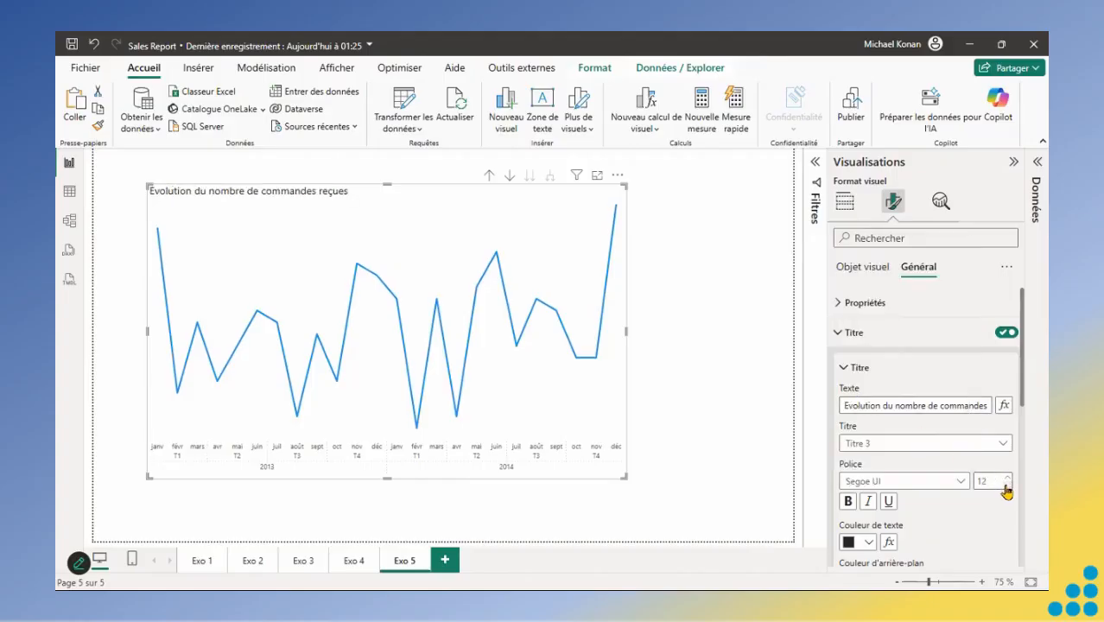
pyautogui.click(750, 288)
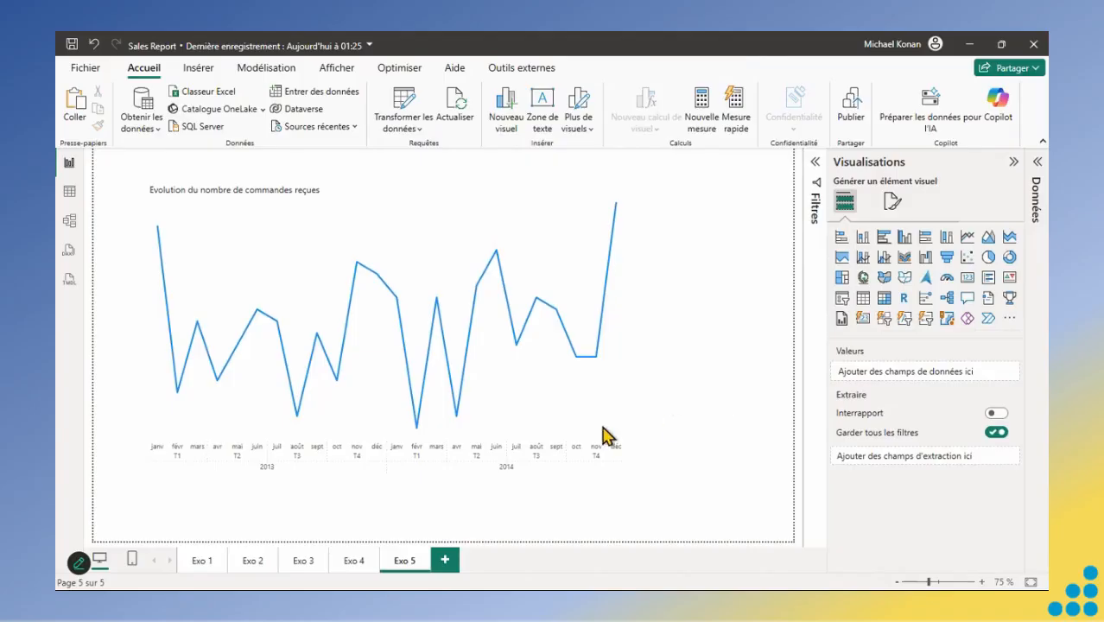
# Remove the Mois level from the date hierarchy on the line chart's X axis.
pyautogui.click(440, 238)
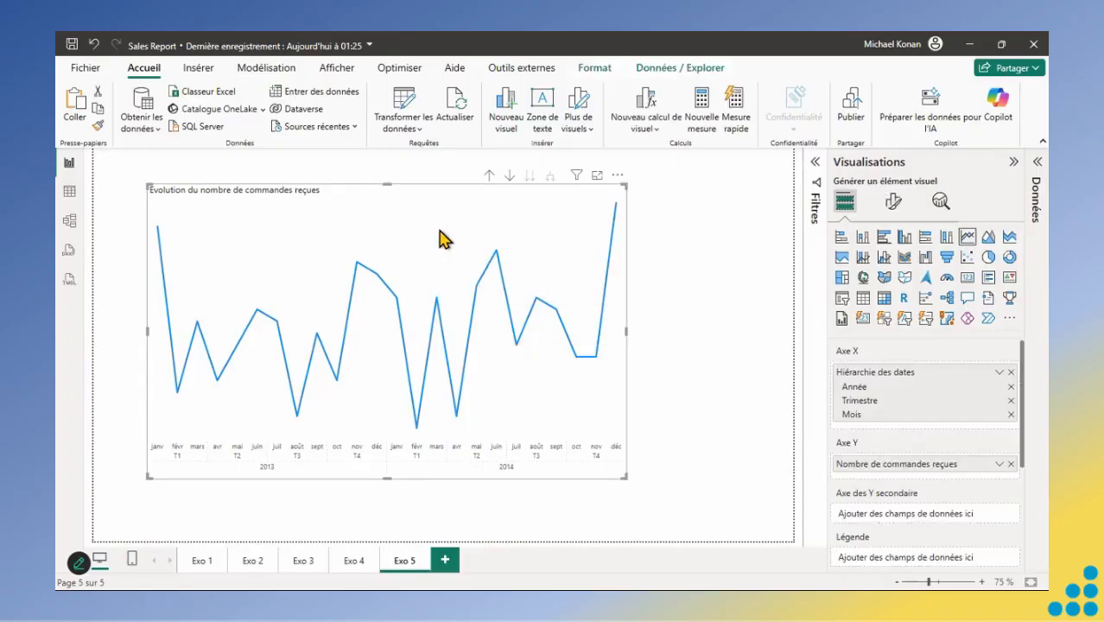
pyautogui.click(1010, 415)
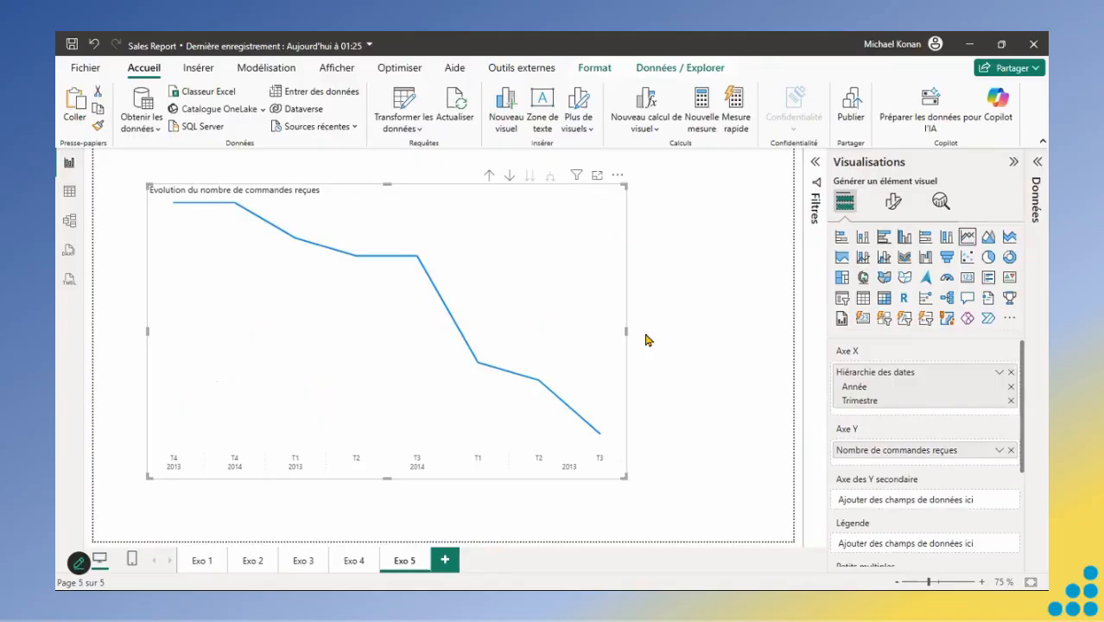
# Sort the line chart's axis by Année Trimestre in ascending order.
pyautogui.click(617, 176)
pyautogui.moveTo(670, 262)
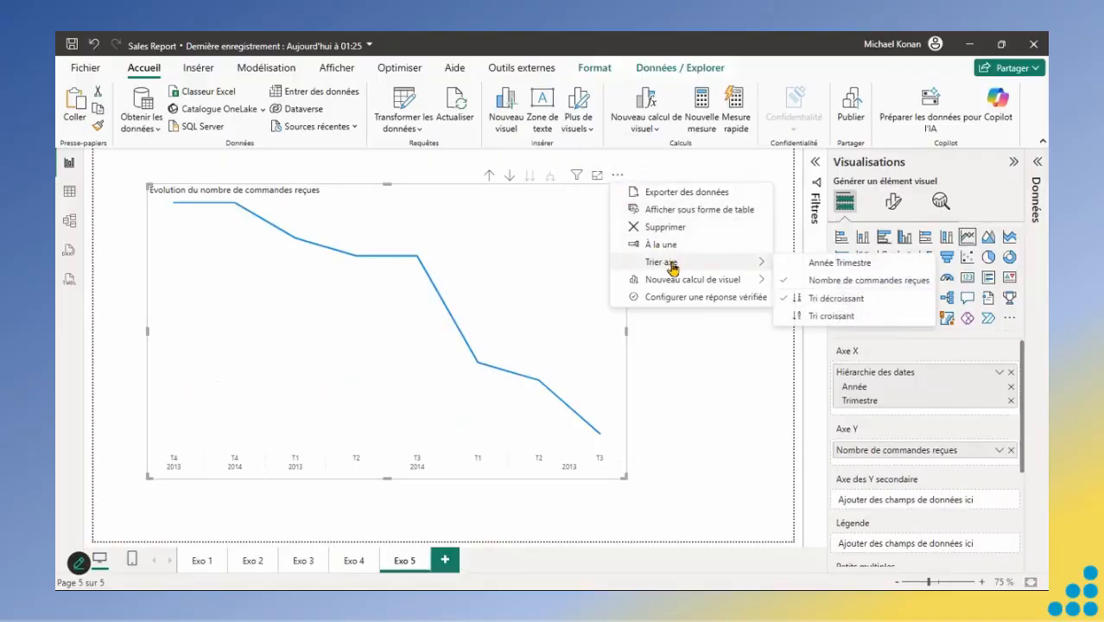
pyautogui.click(817, 264)
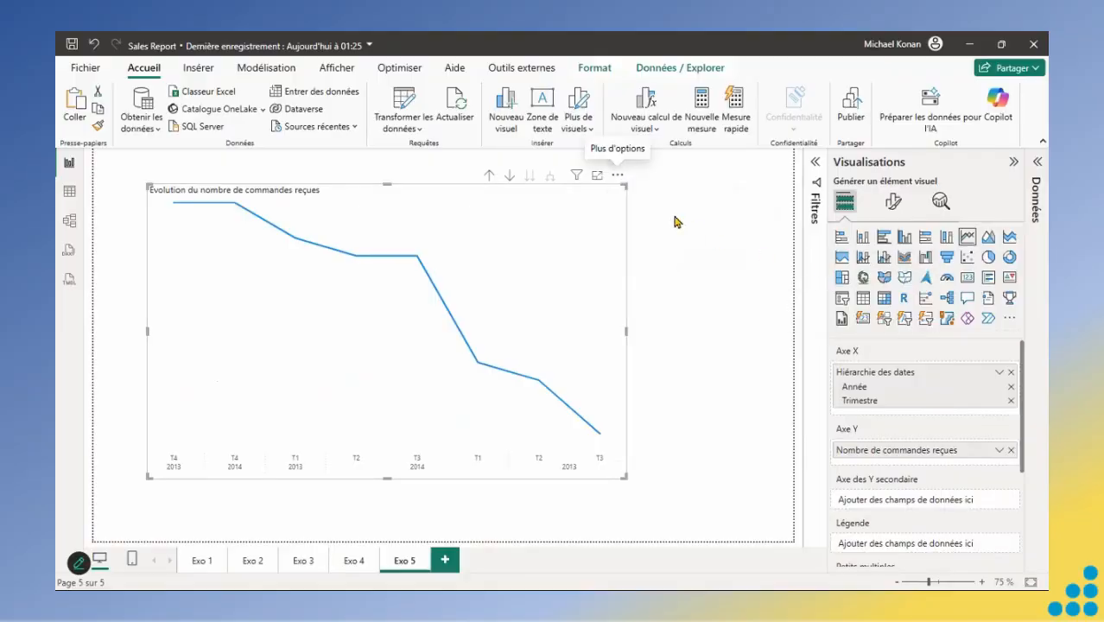
pyautogui.click(618, 177)
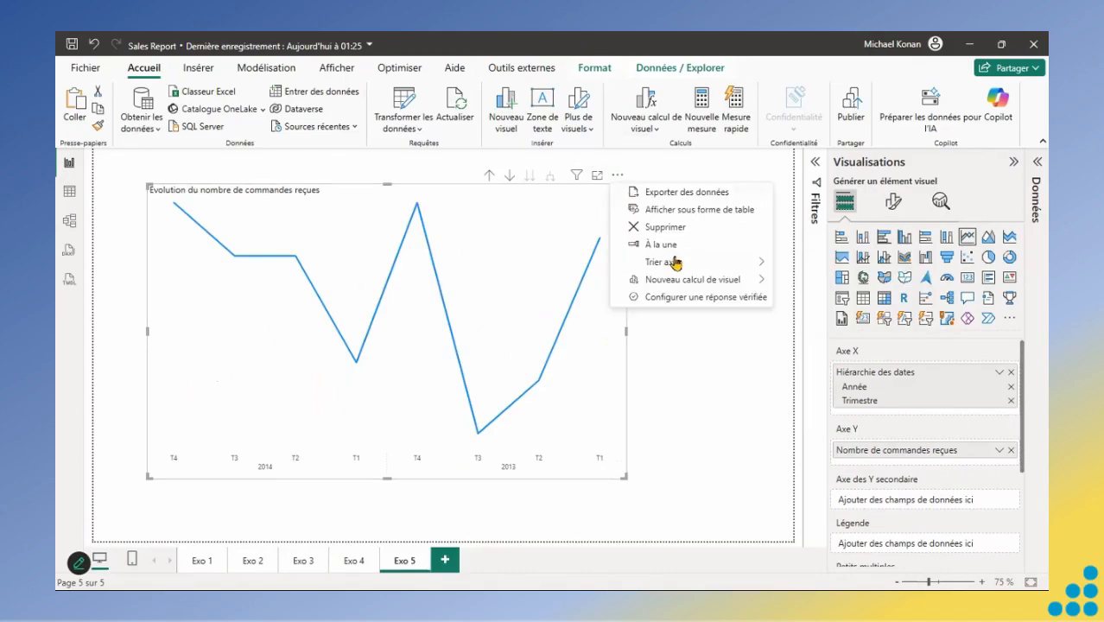
pyautogui.moveTo(683, 265)
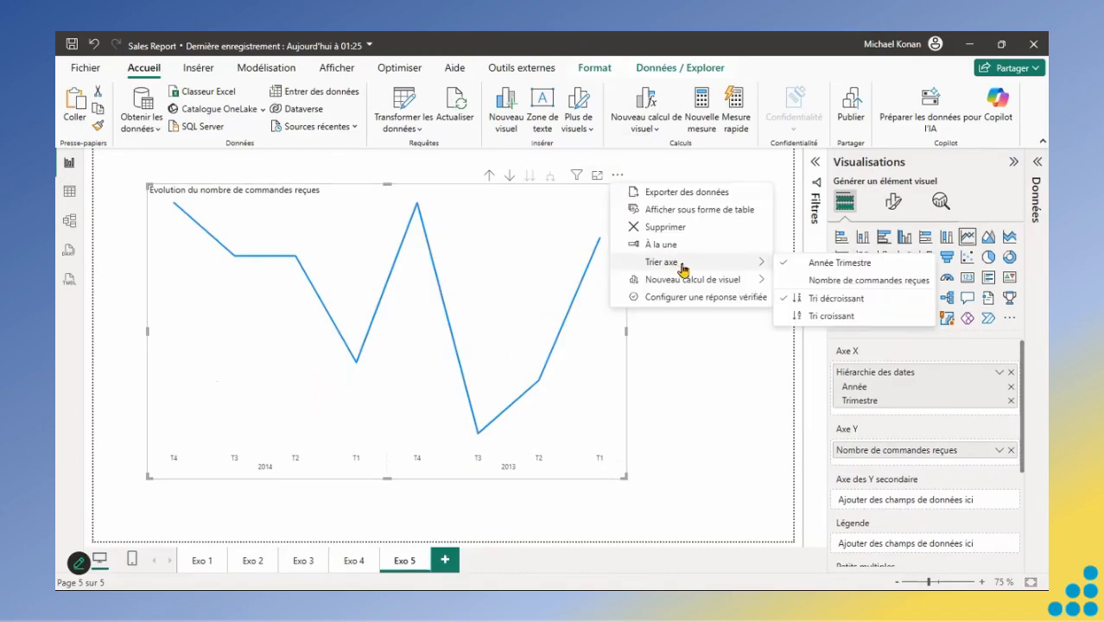
pyautogui.click(817, 317)
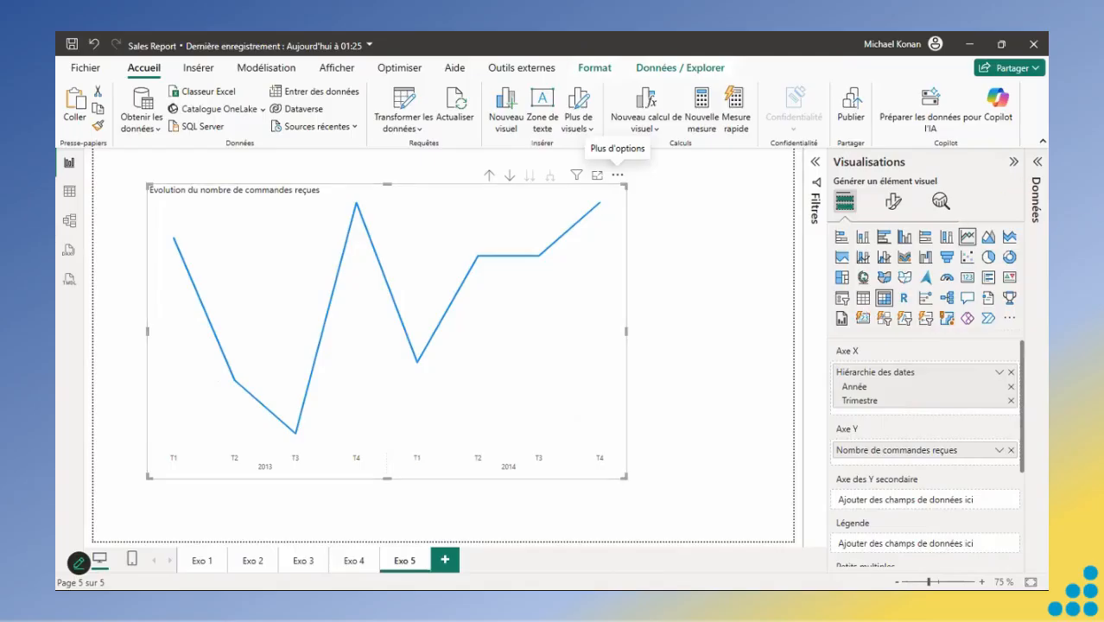
# Add the Mois level of the date hierarchy back to the line chart's X axis.
pyautogui.click(1035, 354)
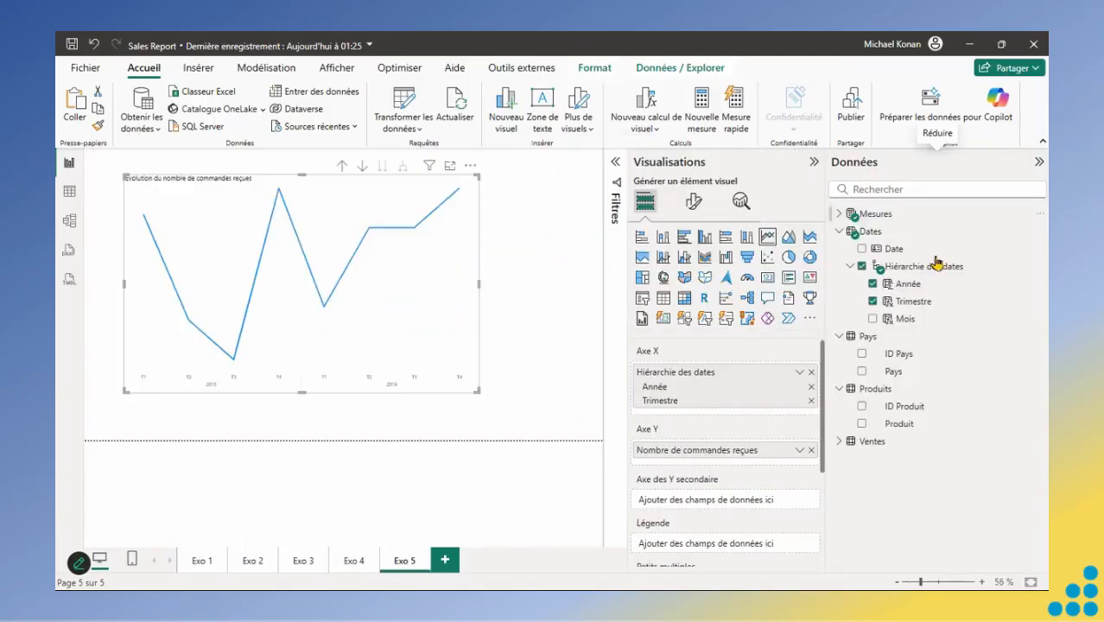
pyautogui.click(872, 320)
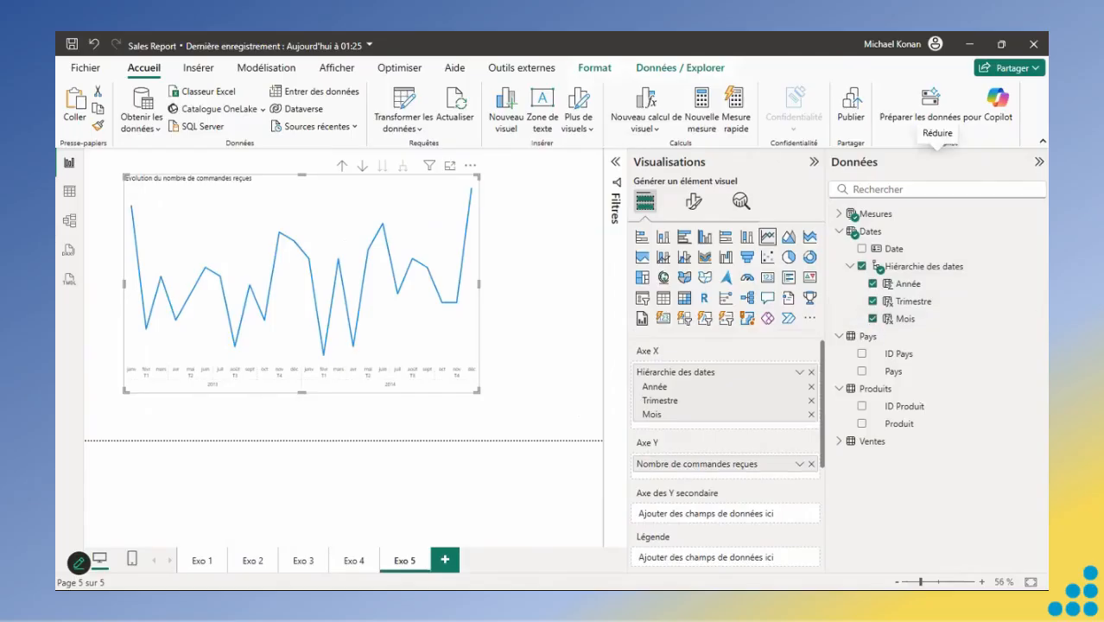
pyautogui.click(1039, 162)
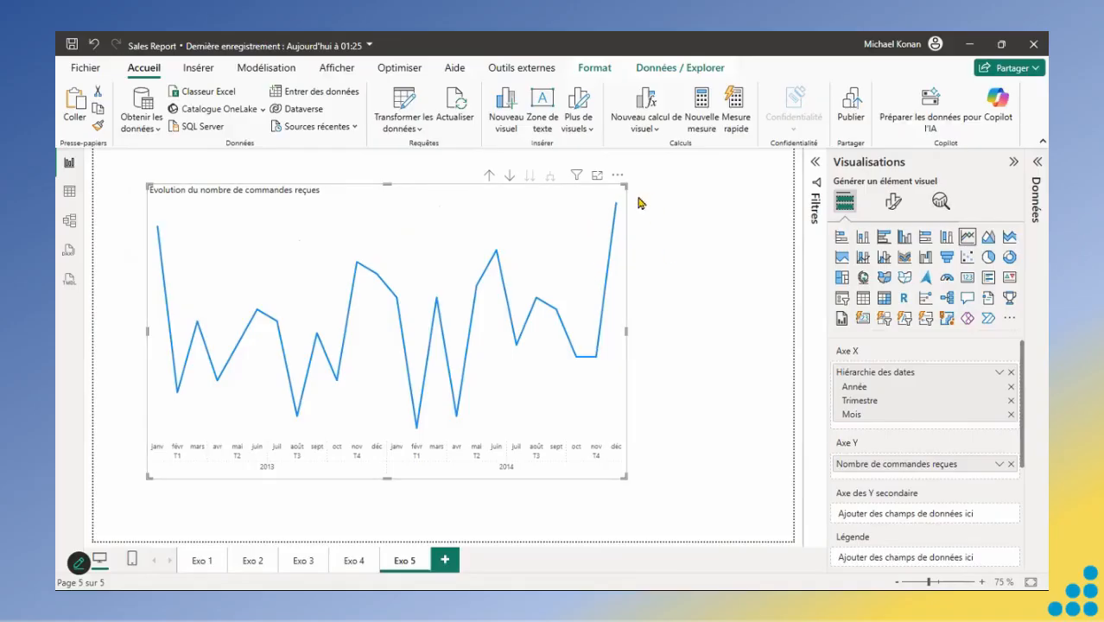
pyautogui.moveTo(570, 214)
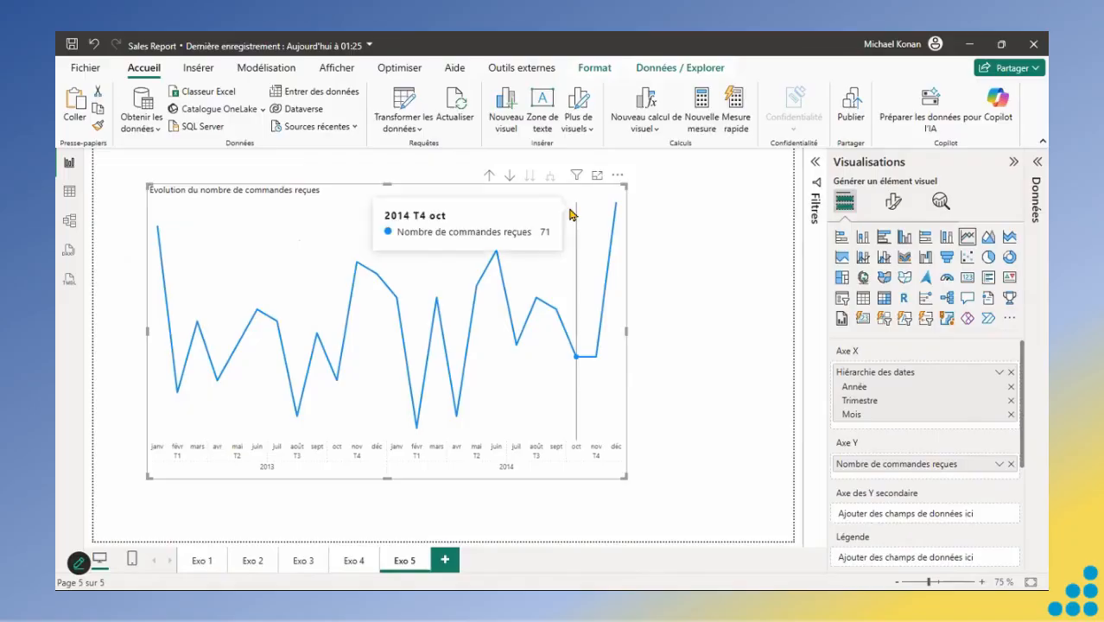
# Change the line style of the chart's line to Tirets.
pyautogui.click(889, 209)
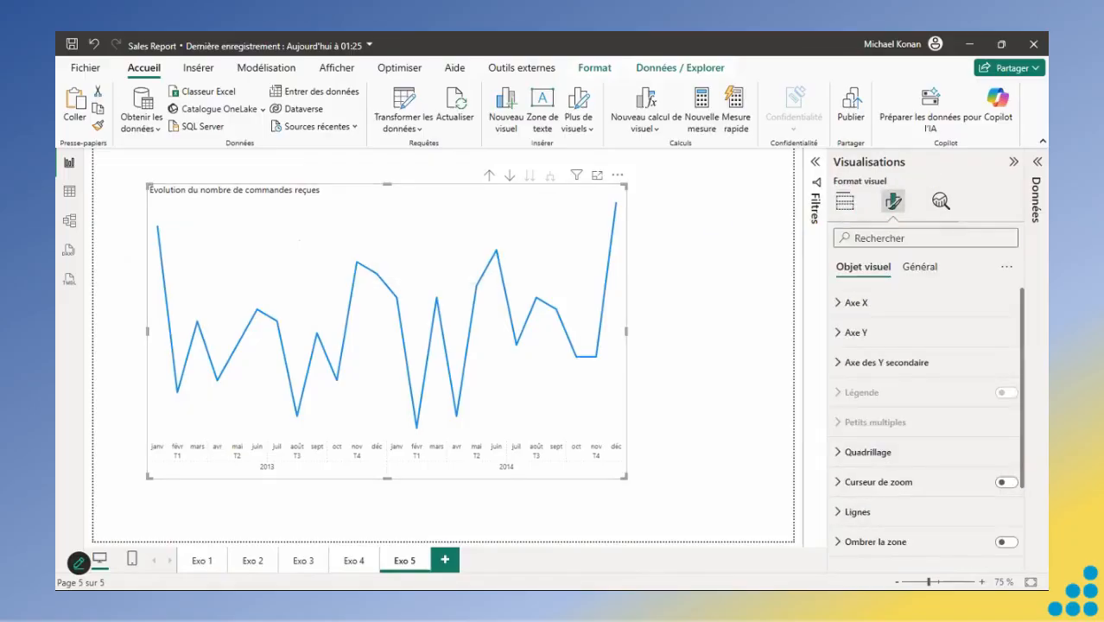
pyautogui.scroll(-3, 900, 443)
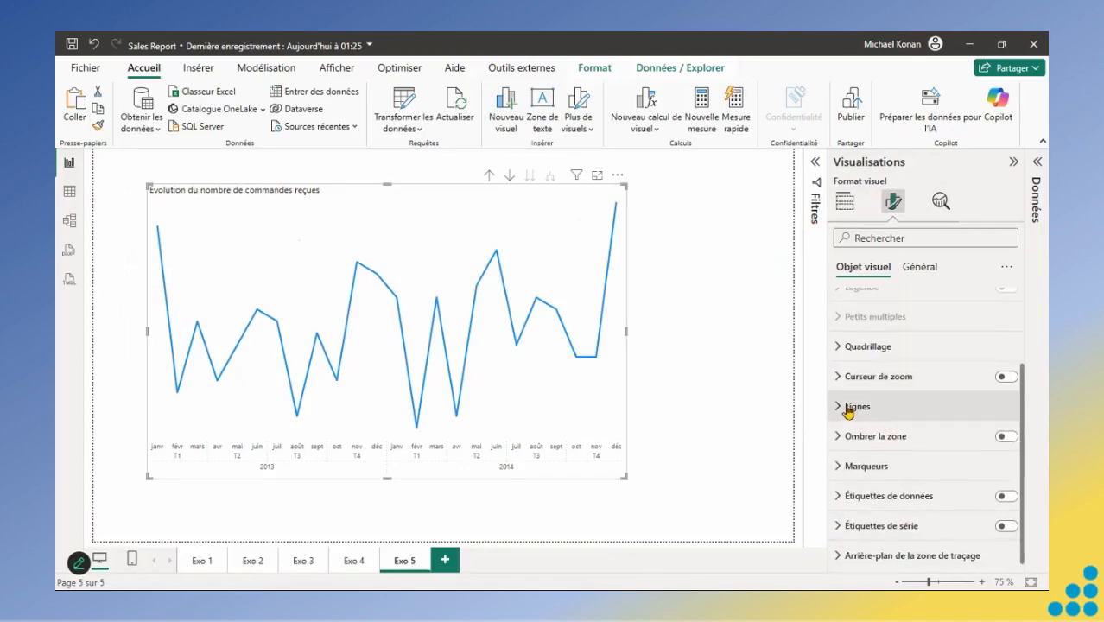
pyautogui.click(840, 408)
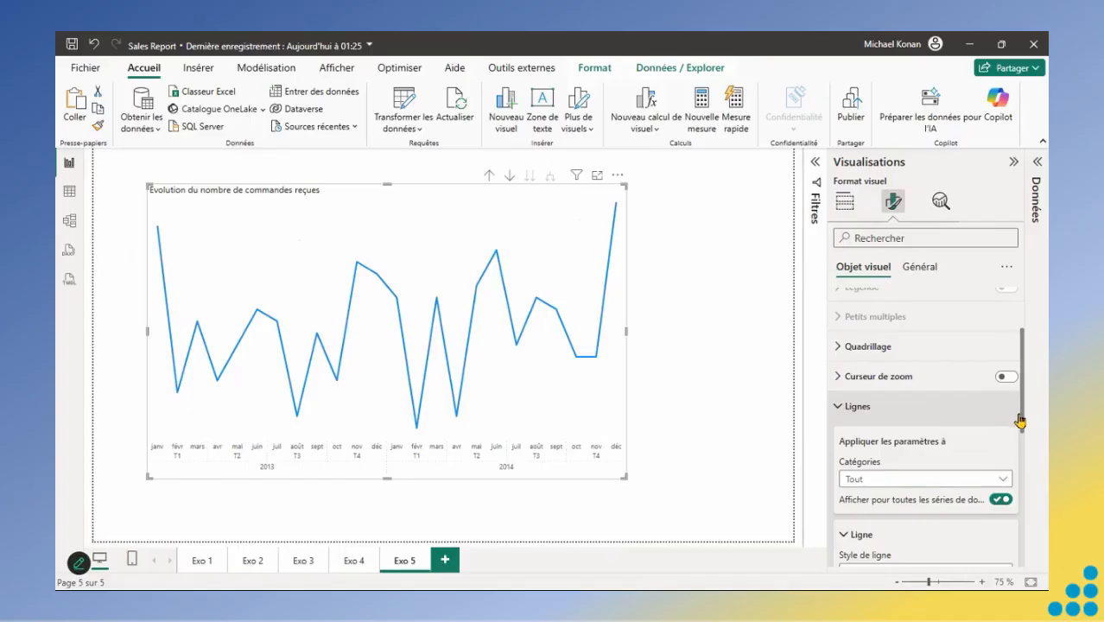
pyautogui.moveTo(1025, 422); pyautogui.dragTo(1025, 502)
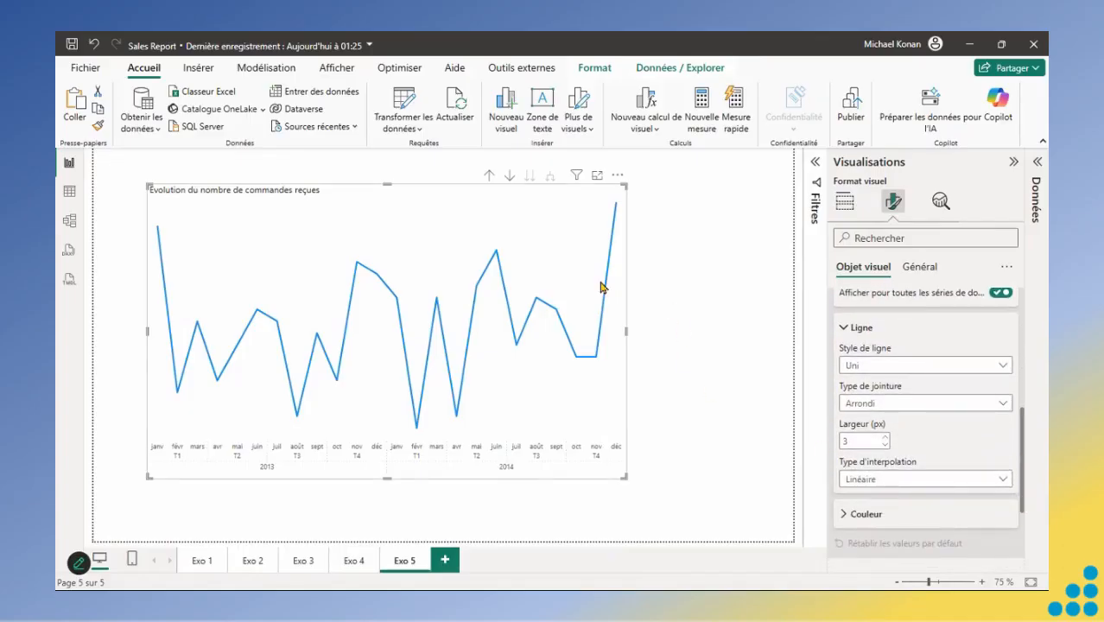
pyautogui.click(1003, 367)
pyautogui.click(912, 401)
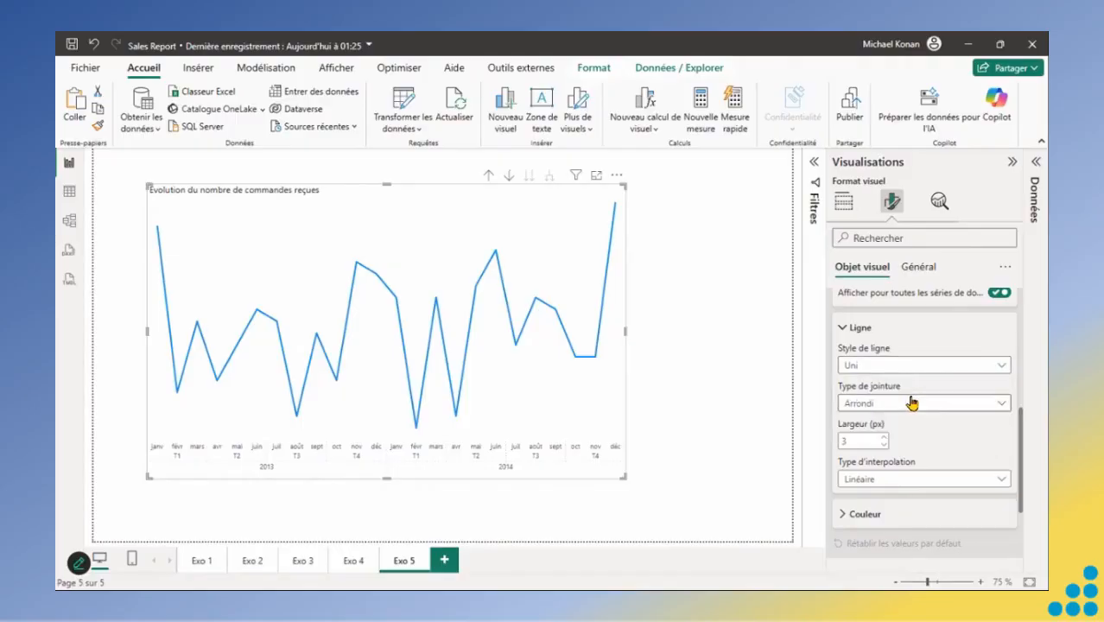
# Try the Pointillés and Personnalisé line styles on the chart's line.
pyautogui.click(996, 371)
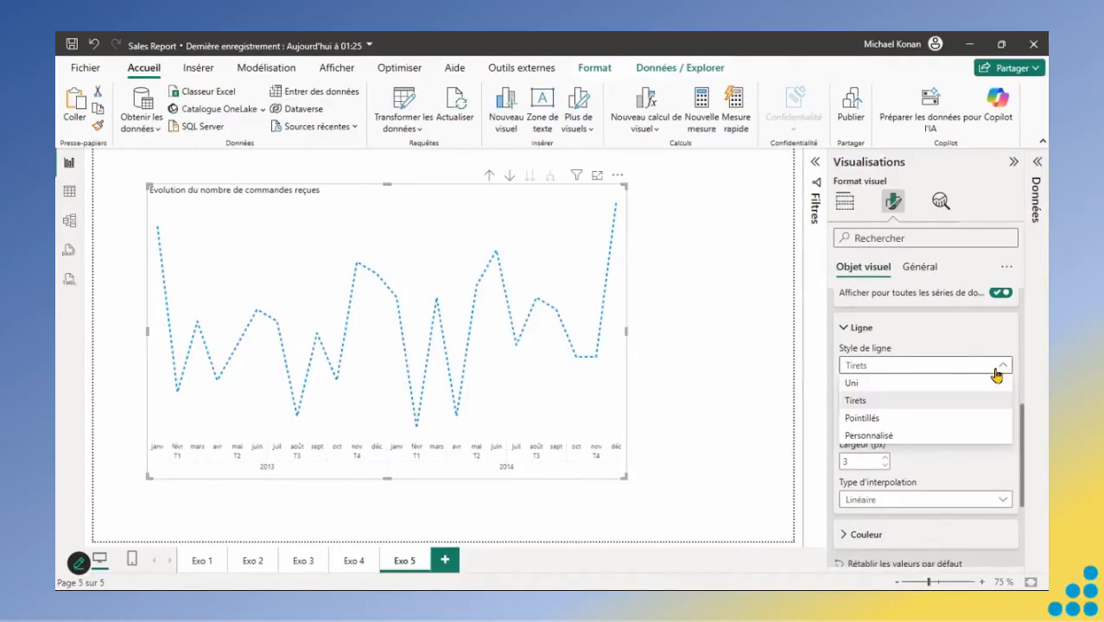
pyautogui.click(916, 418)
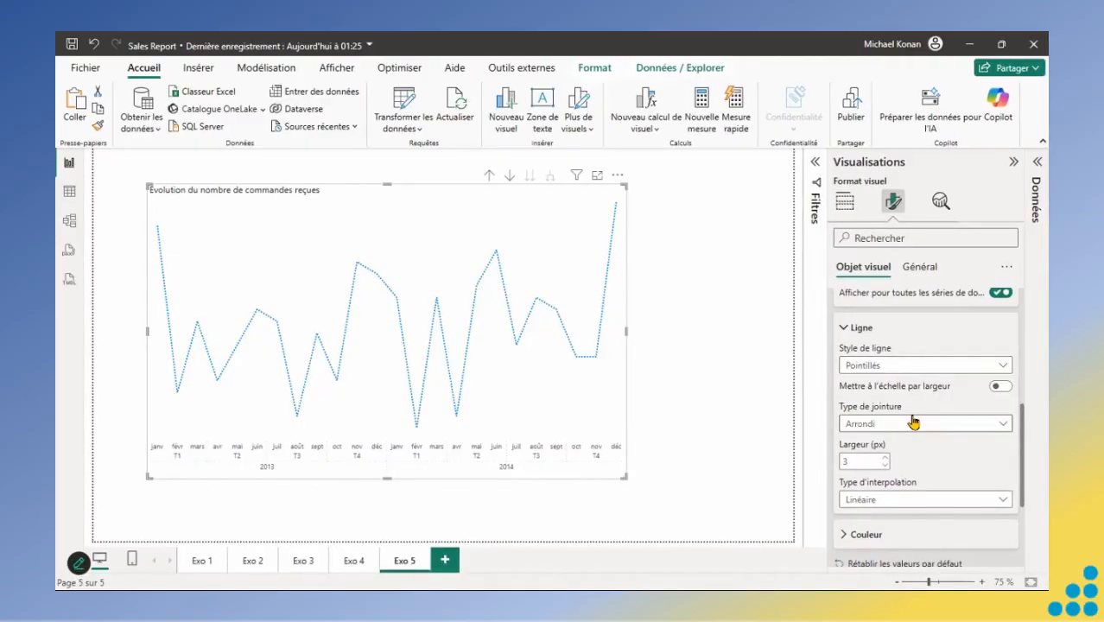
pyautogui.click(1000, 365)
pyautogui.click(896, 436)
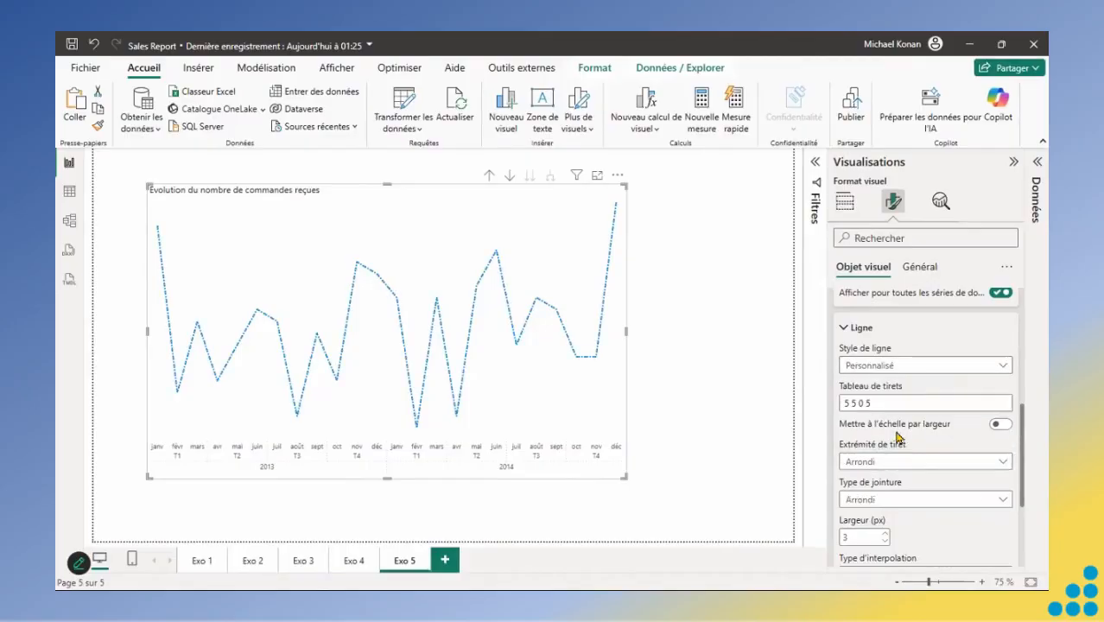
# Return the chart's line style to Tirets and set the line width to 2 px.
pyautogui.click(1001, 366)
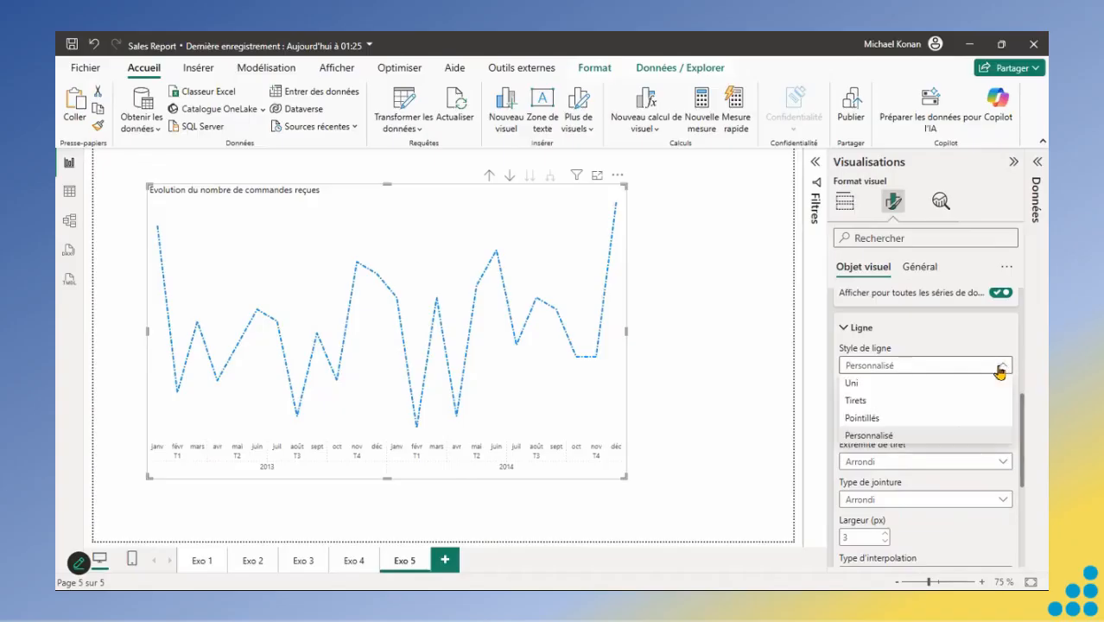
pyautogui.press('Escape')
pyautogui.hotkey('ctrl', 'z')
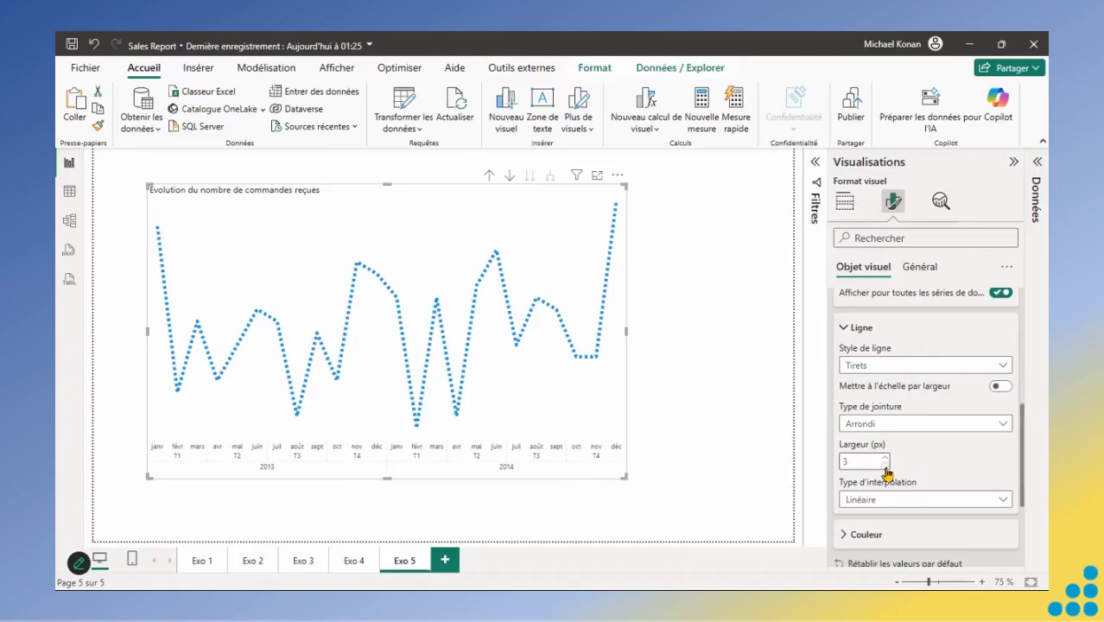
pyautogui.click(885, 468)
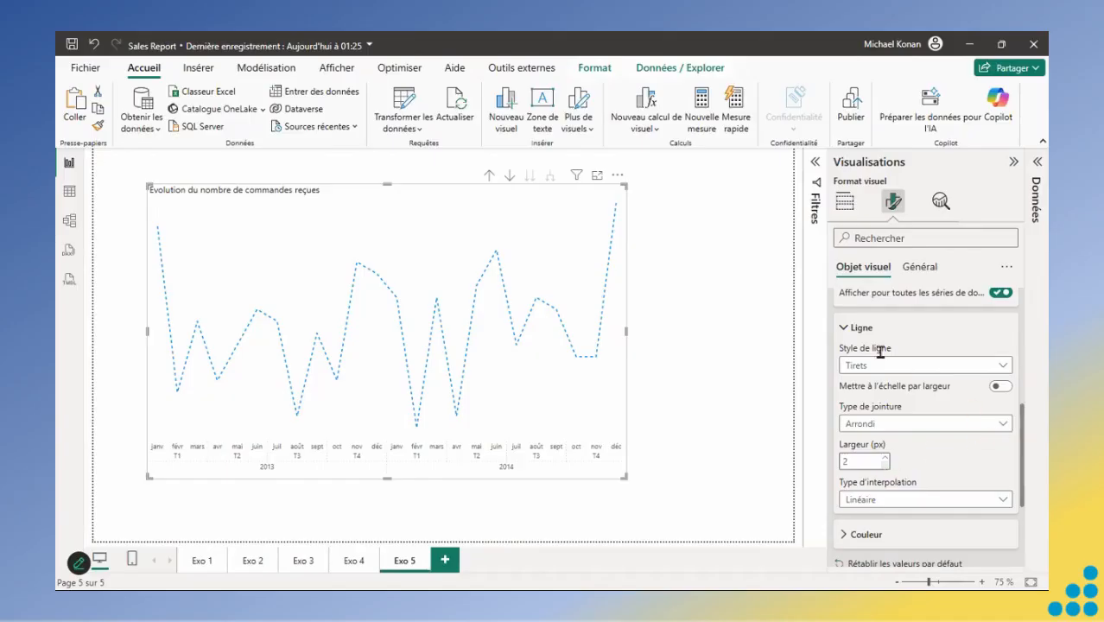
# Try the Lisse and Étape interpolation types on the chart's line, and restore Linéaire.
pyautogui.scroll(-3, 1022, 475)
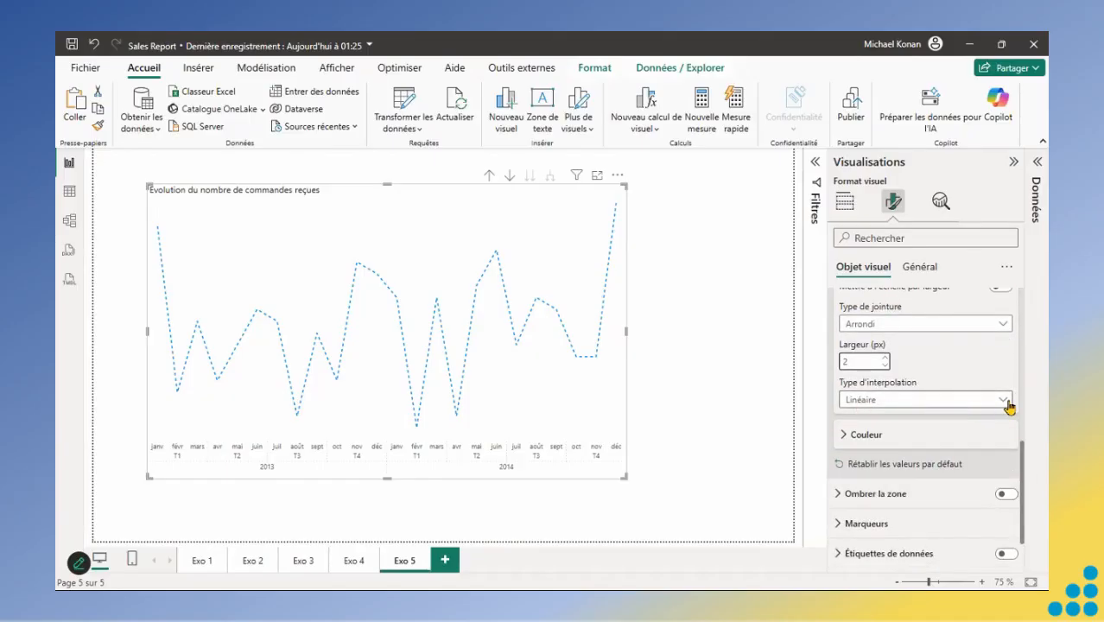
pyautogui.click(1004, 400)
pyautogui.click(894, 435)
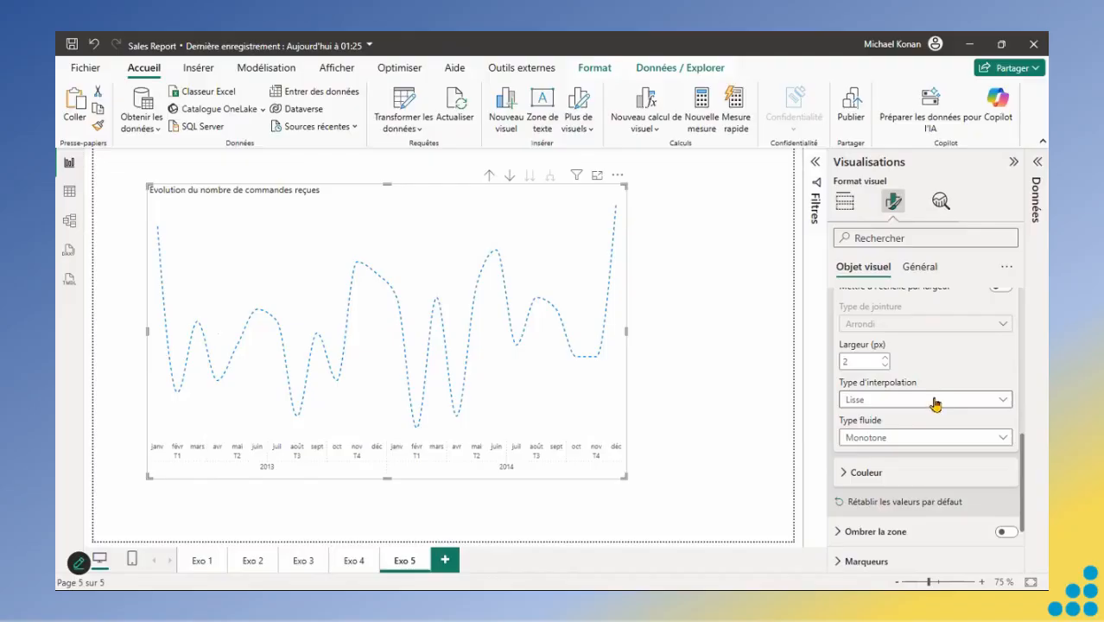
pyautogui.click(928, 402)
pyautogui.click(877, 459)
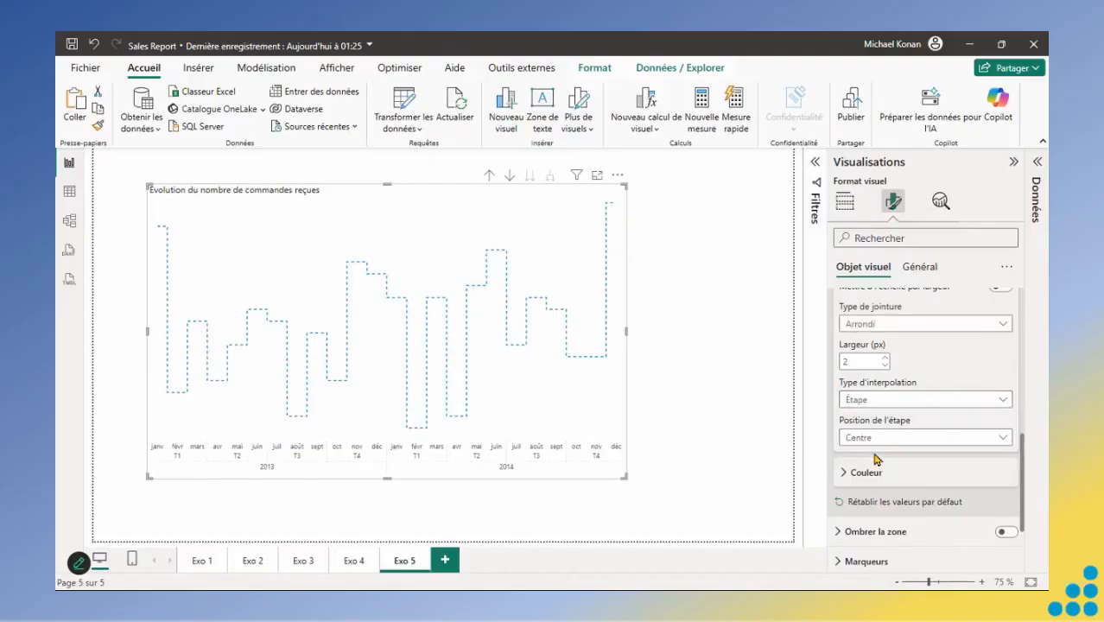
pyautogui.click(910, 400)
pyautogui.click(888, 415)
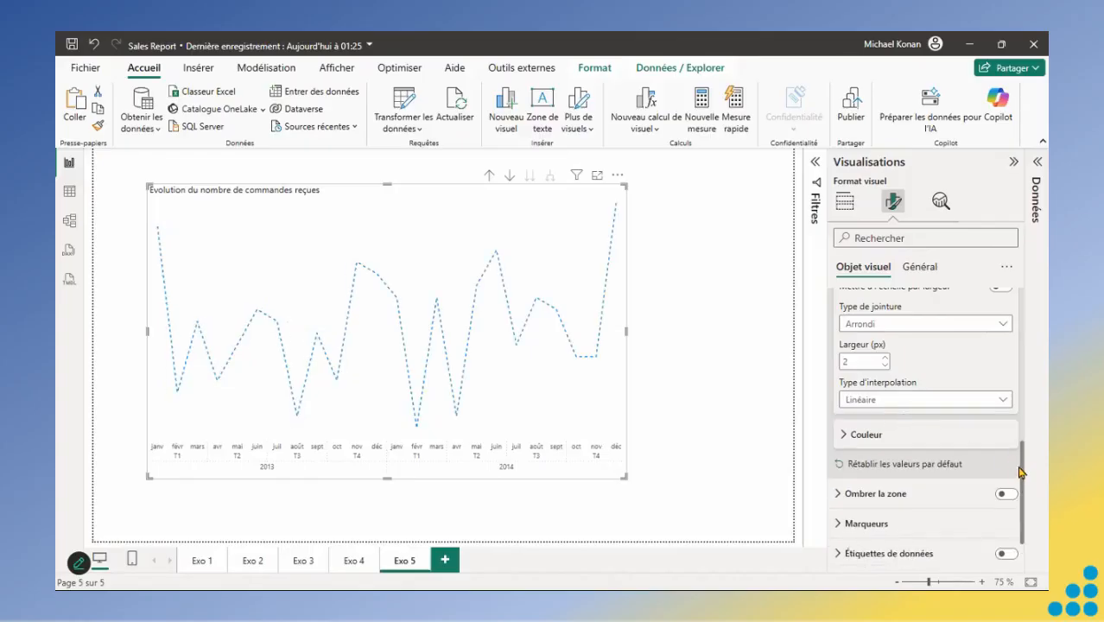
# Shade the area under the chart's line and show markers for all categories.
pyautogui.scroll(-1, 959, 443)
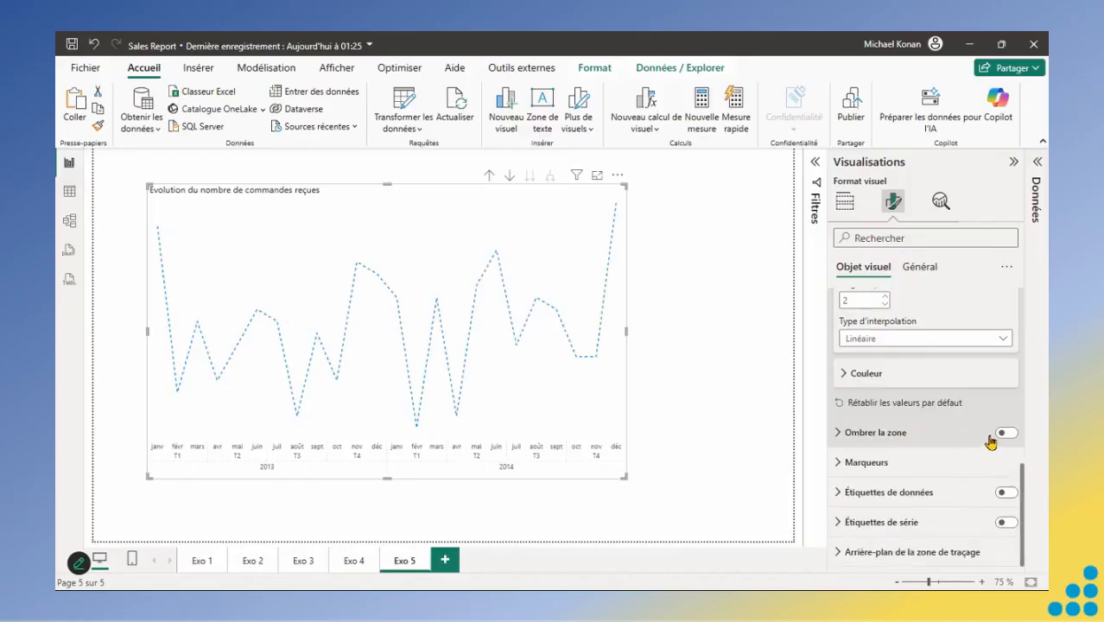
pyautogui.click(1004, 433)
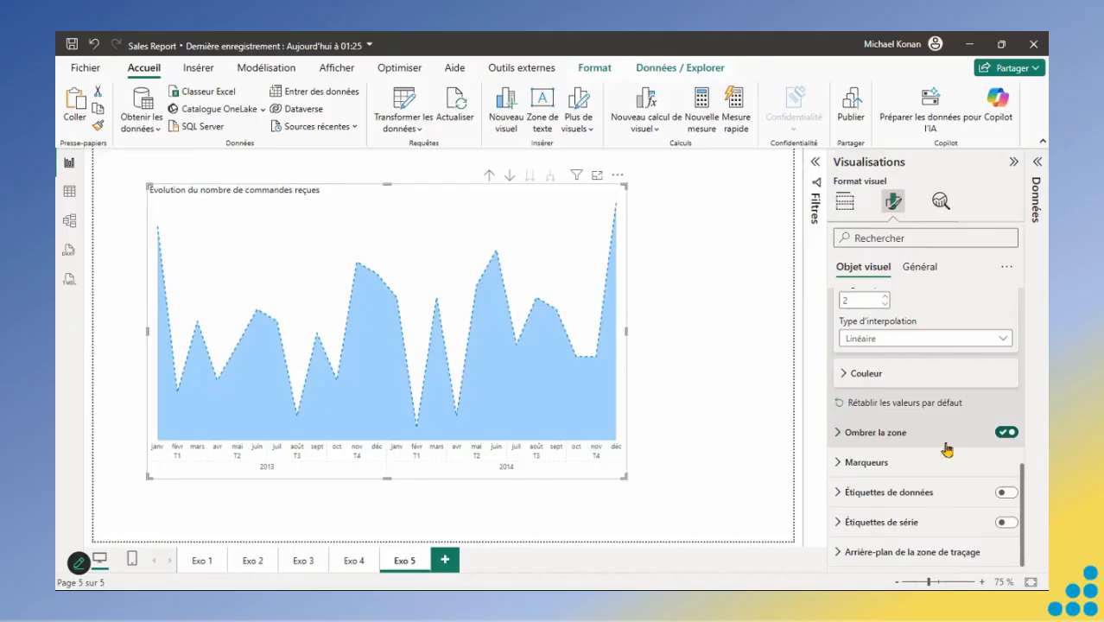
pyautogui.click(842, 463)
pyautogui.scroll(-1, 1024, 468)
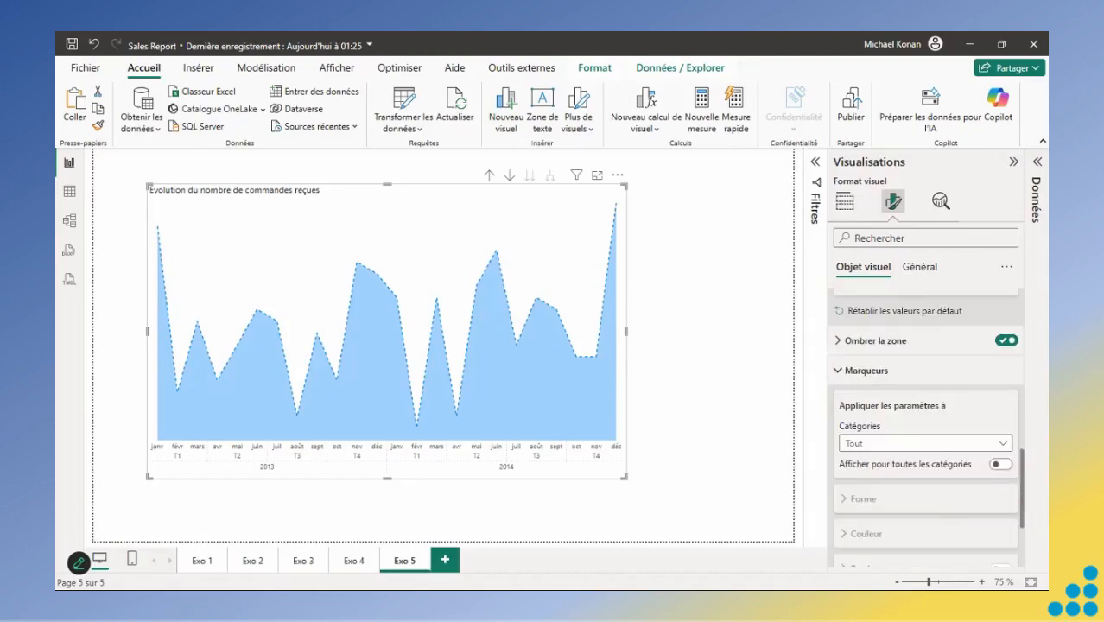
pyautogui.scroll(-2, 944, 452)
pyautogui.scroll(-1, 859, 388)
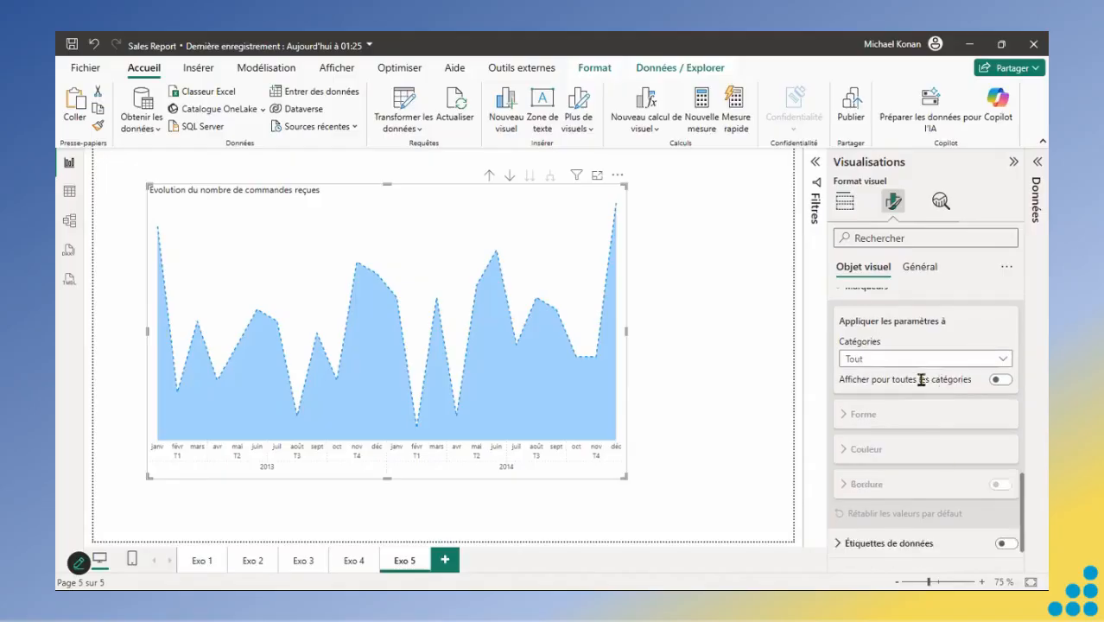
pyautogui.click(999, 381)
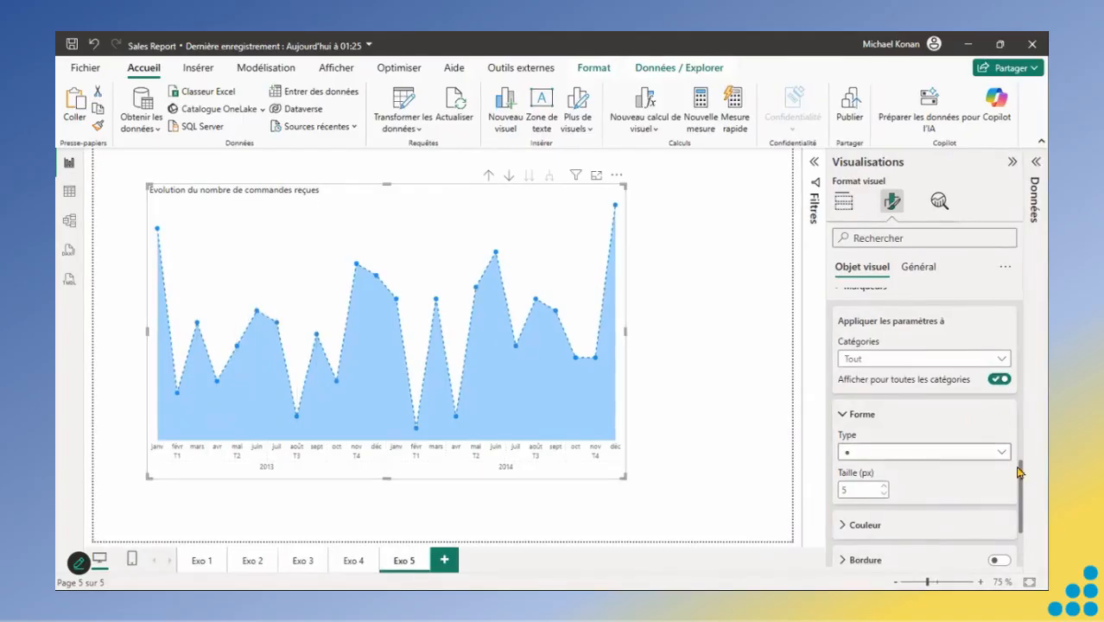
# Try marker sizes of 9 px and 4 px, and set the size back to 5 px.
pyautogui.scroll(-1, 1023, 505)
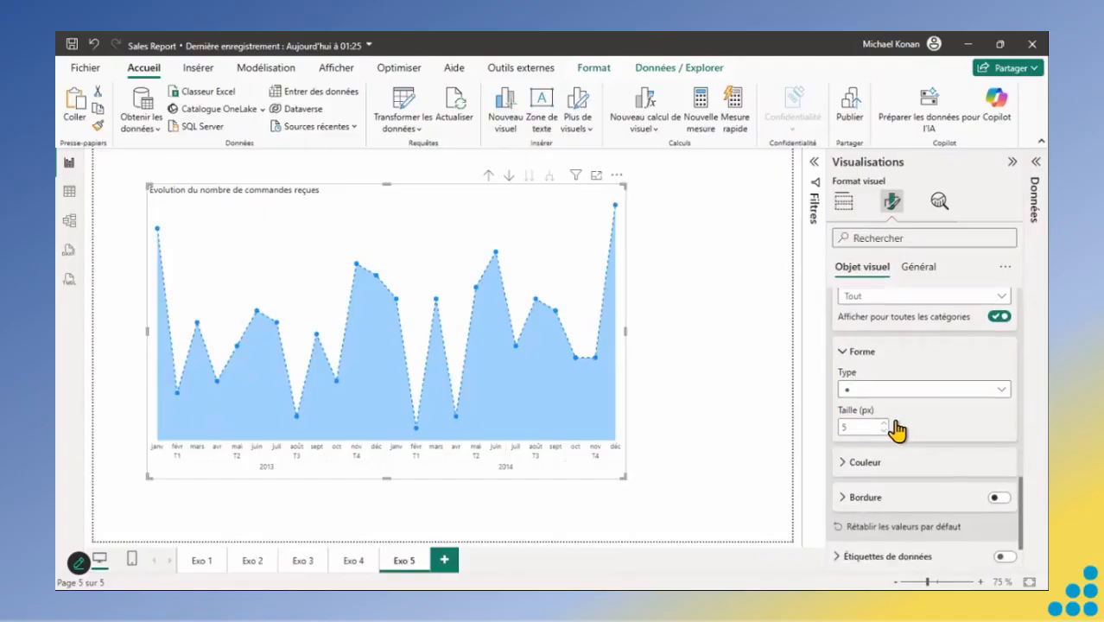
pyautogui.click(883, 424)
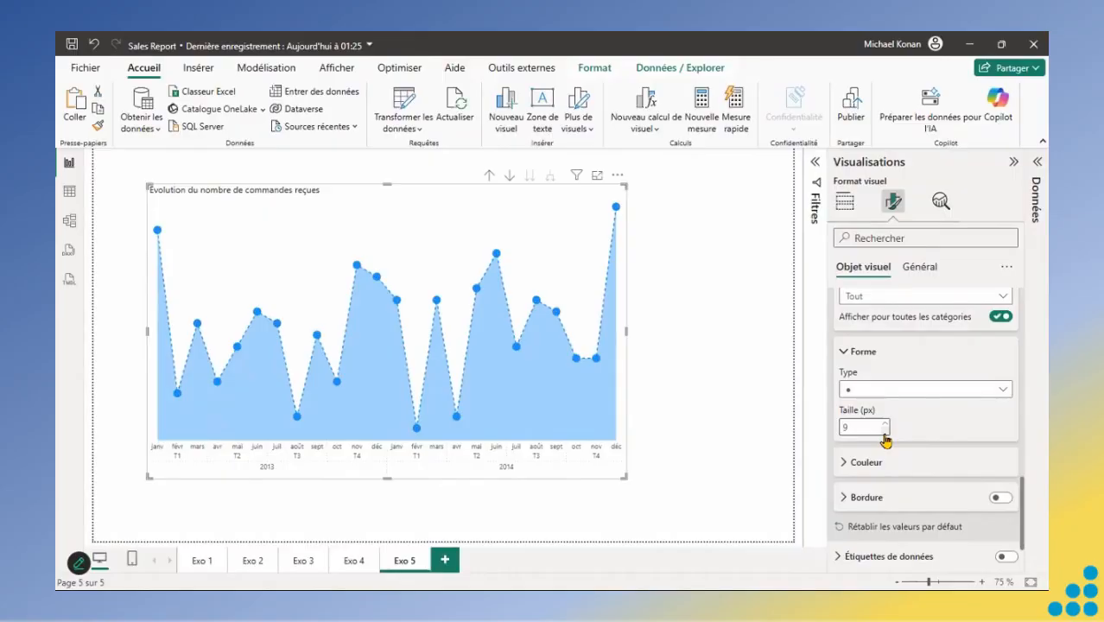
pyautogui.click(884, 431)
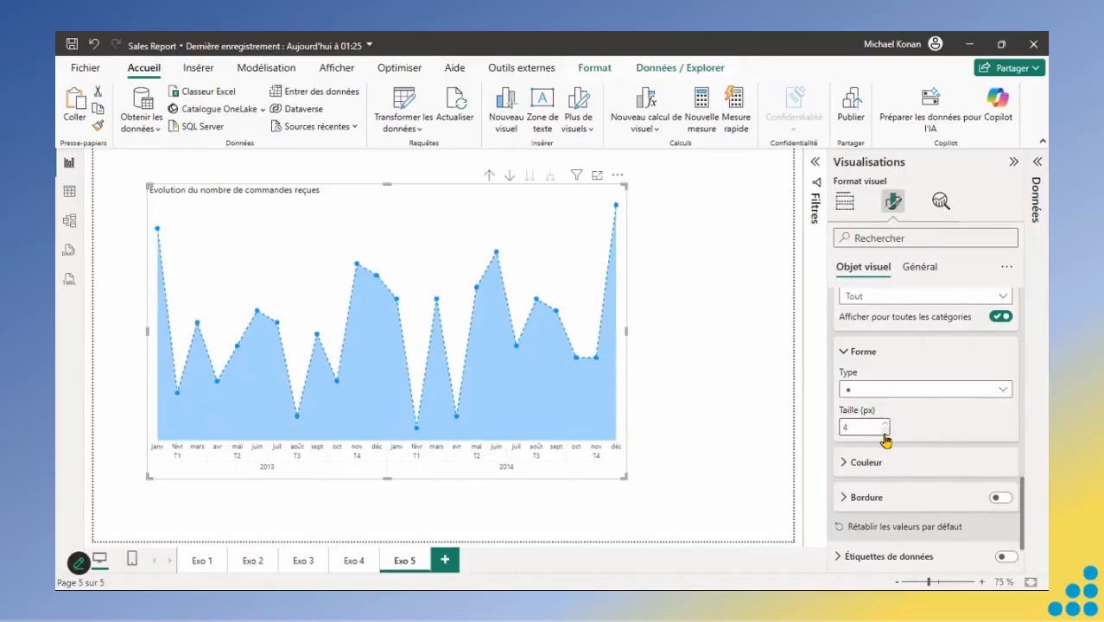
pyautogui.click(883, 431)
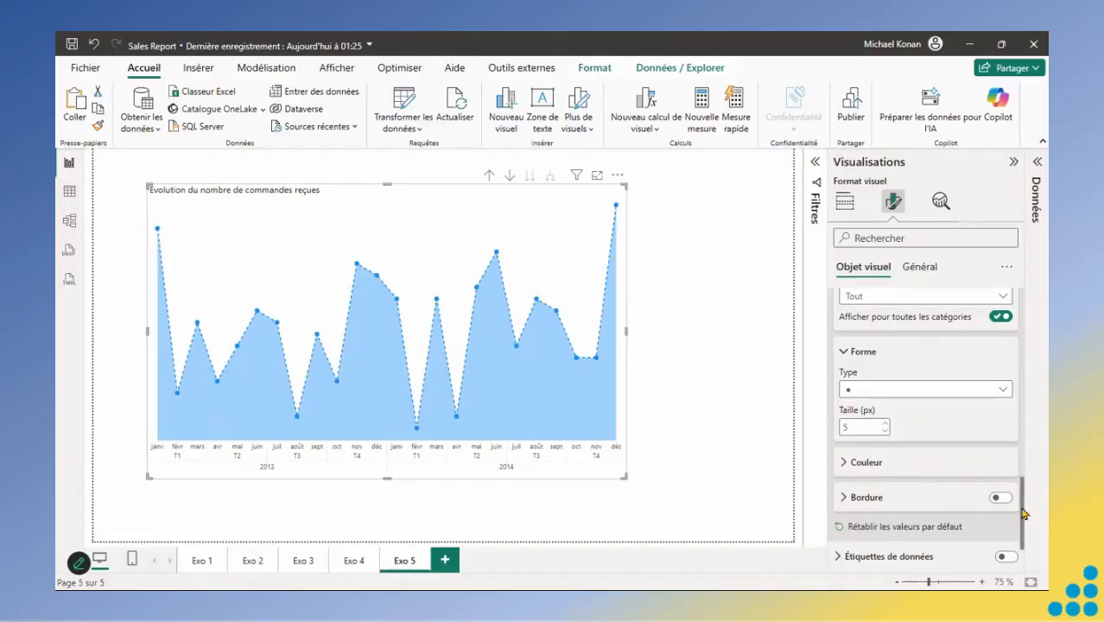
# Turn on the border of the chart's markers and the data labels.
pyautogui.scroll(-2, 1006, 518)
pyautogui.click(1000, 434)
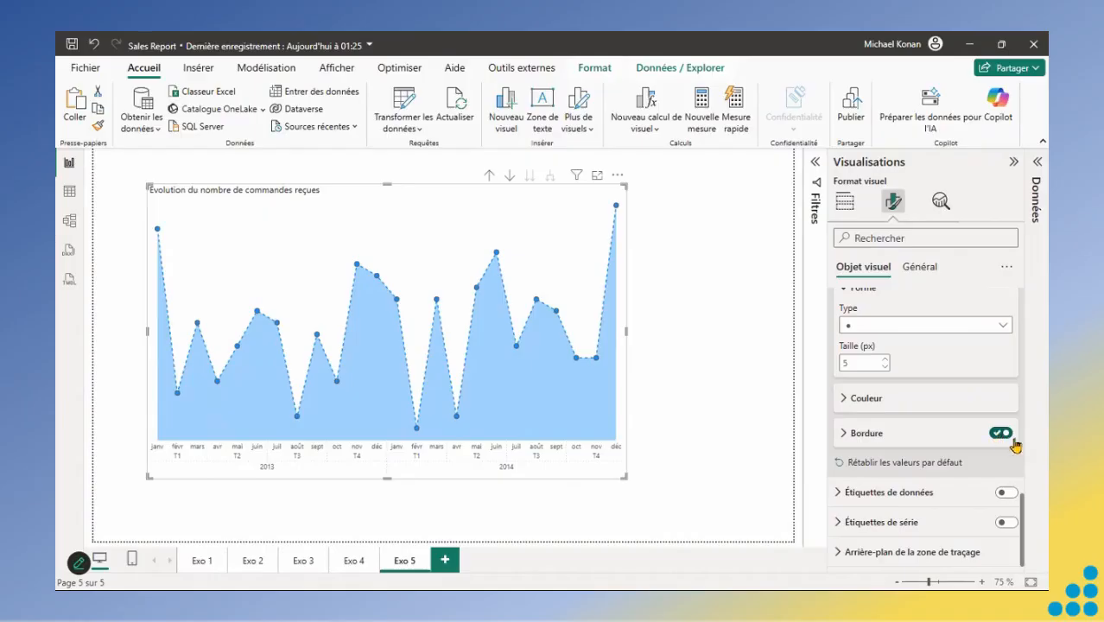
pyautogui.click(1007, 493)
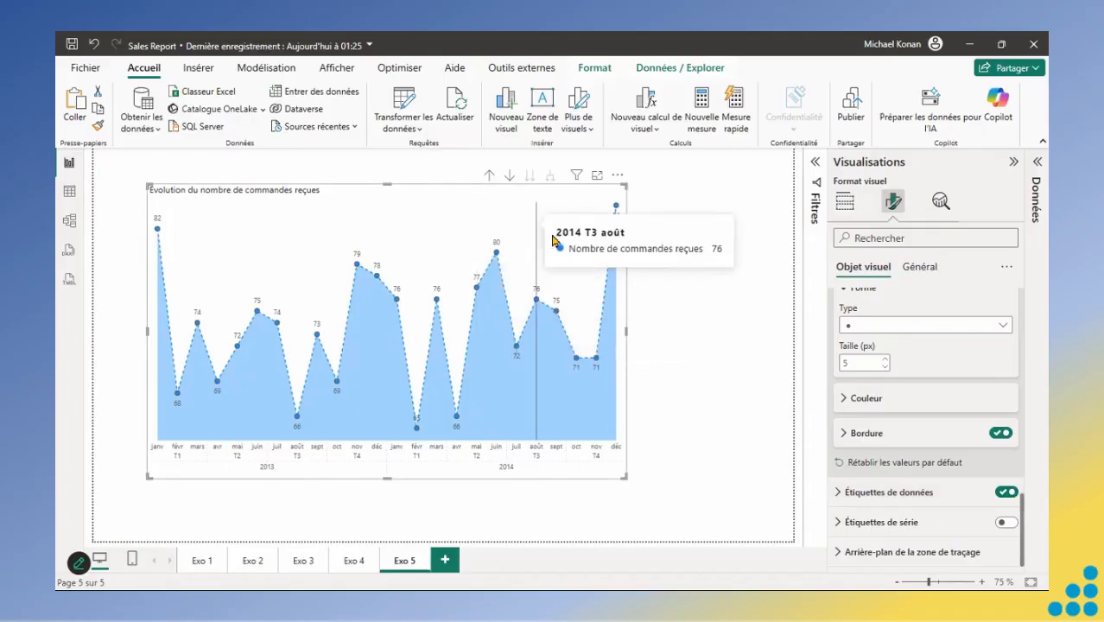
# View the chart at the quarter and year levels of the date hierarchy, and expand it back to months.
pyautogui.click(489, 177)
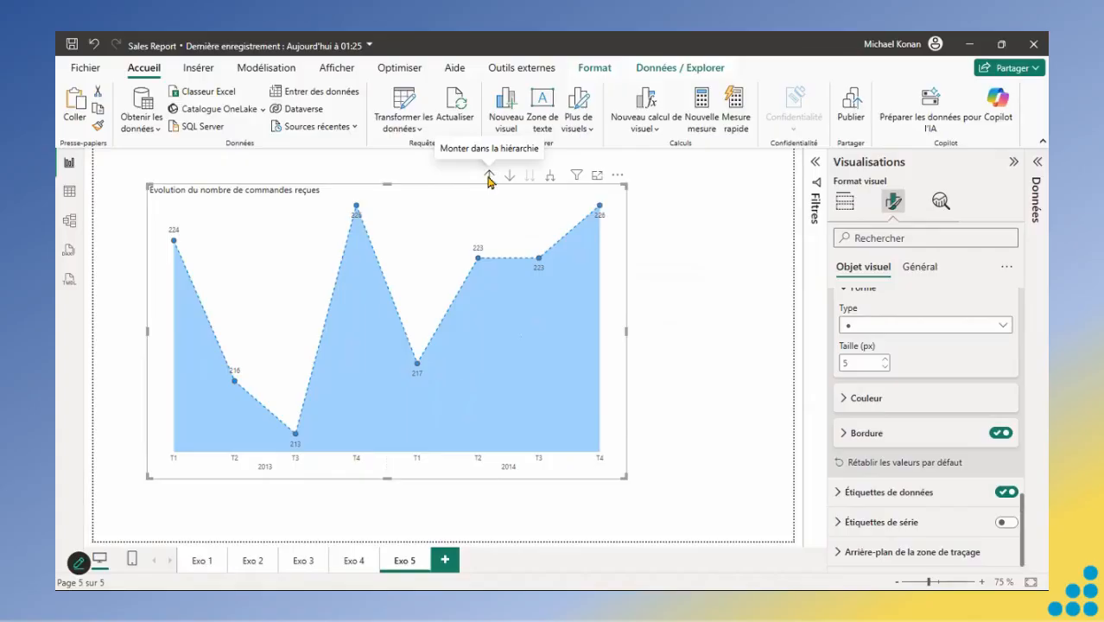
pyautogui.click(489, 178)
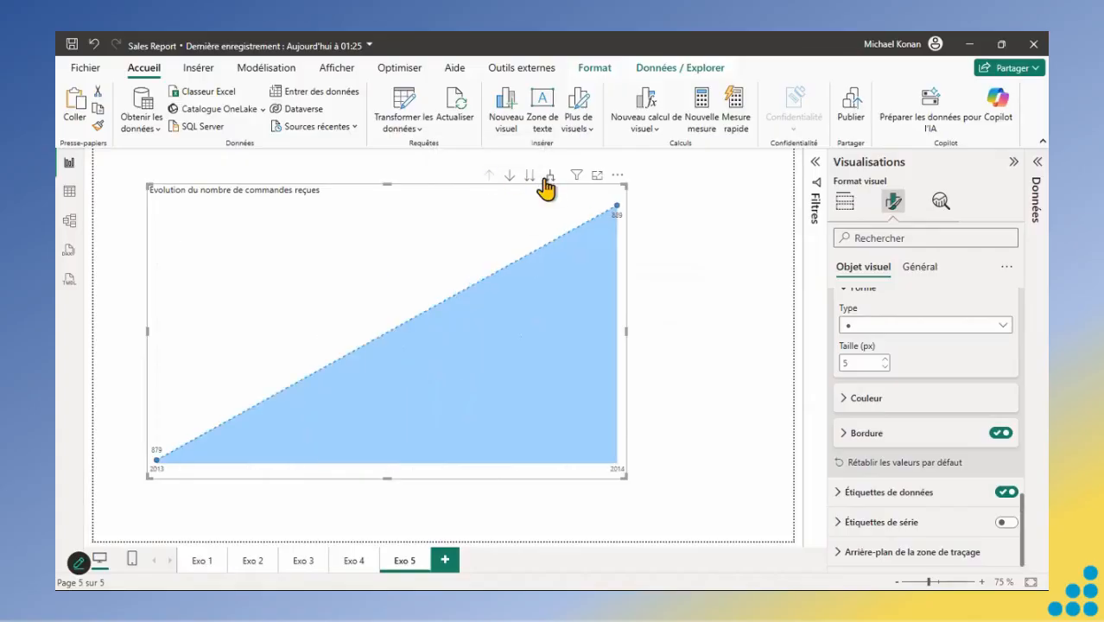
pyautogui.click(548, 182)
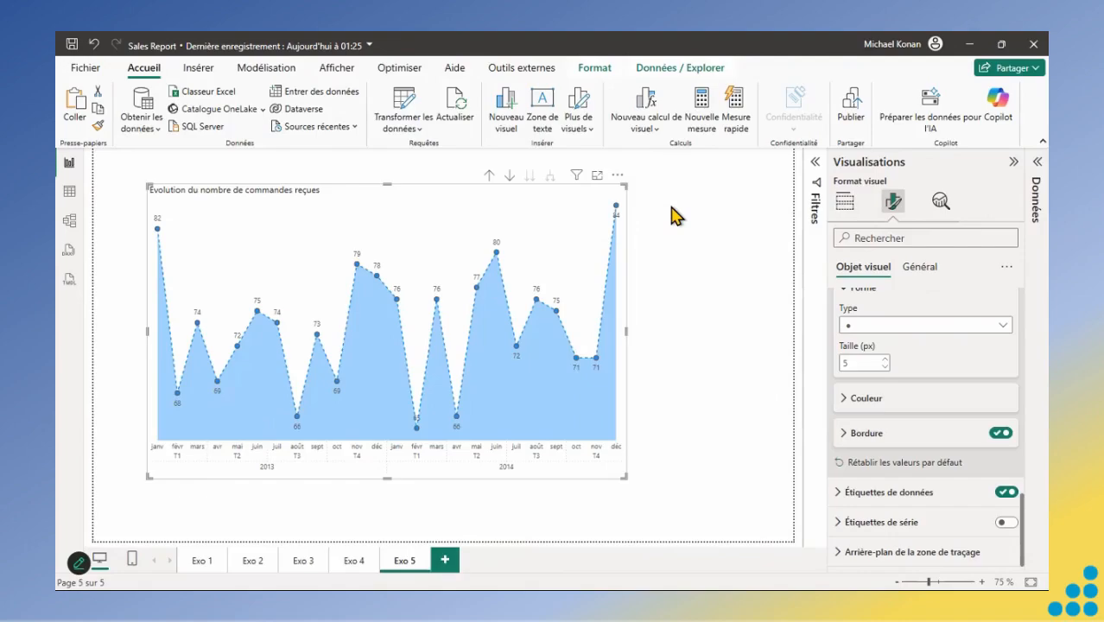
# Turn on the subtitle in the line chart's title settings.
pyautogui.click(913, 273)
pyautogui.click(847, 332)
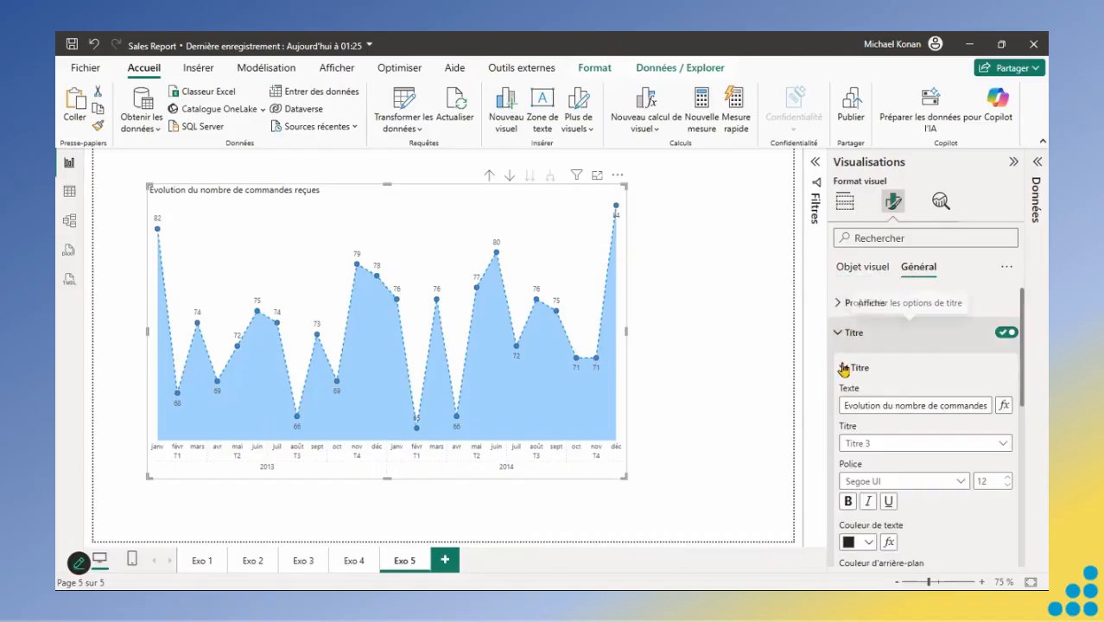
pyautogui.click(844, 369)
pyautogui.click(1002, 404)
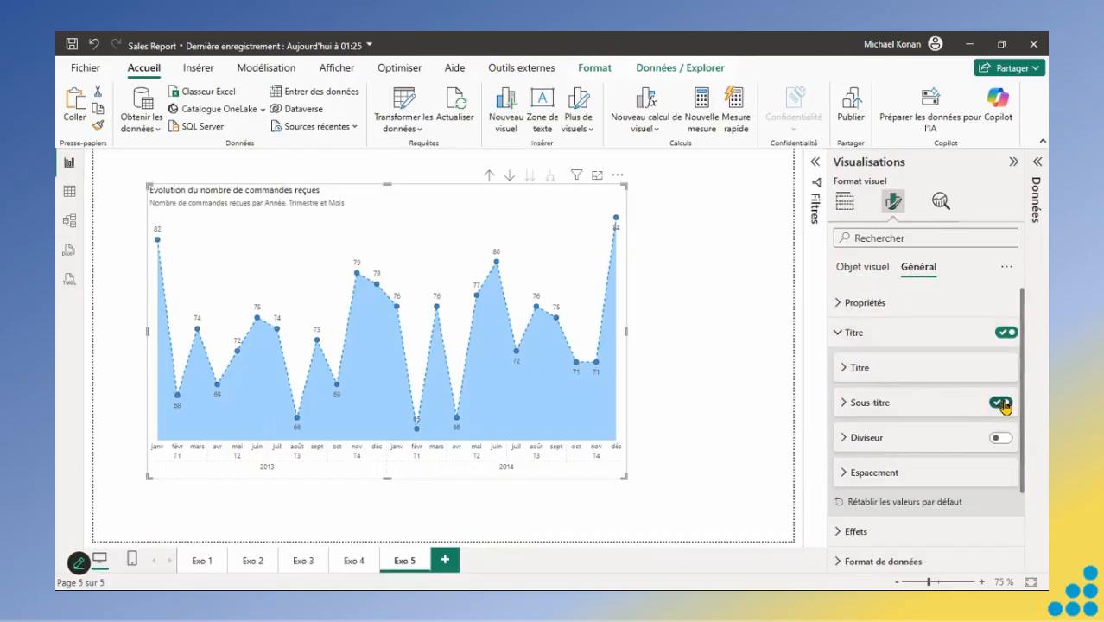
# Set the chart's subtitle text to "Utilisez les boutons de la hiérarchie pour naviguer entre les niveaux Année, Trimestre et Mois".
pyautogui.click(851, 403)
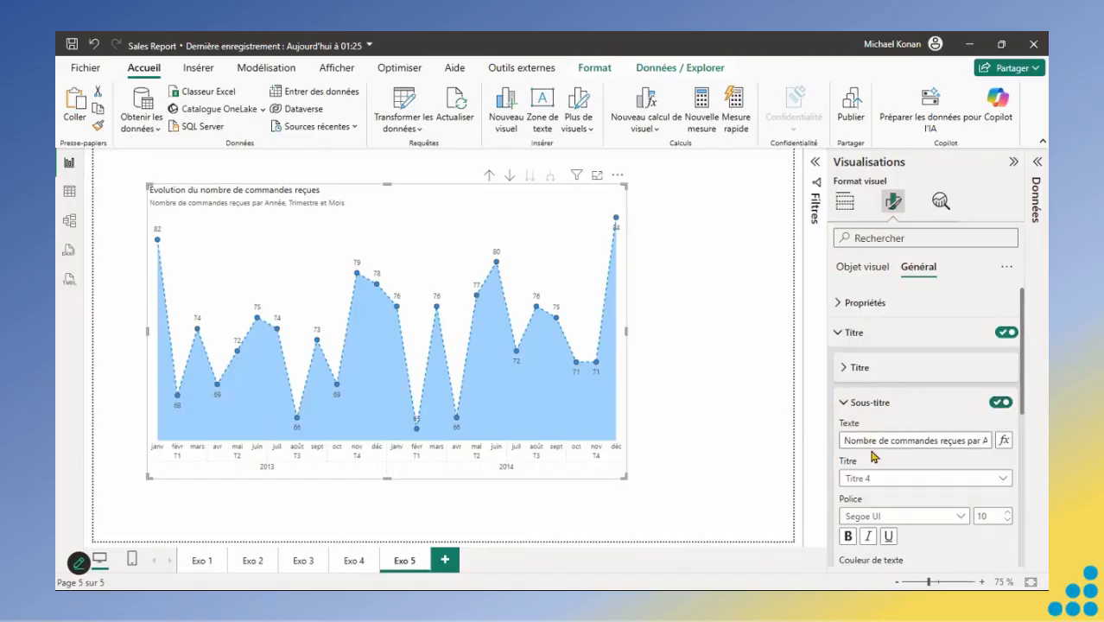
pyautogui.doubleClick(869, 441)
pyautogui.hotkey('ctrl', 'a')
pyautogui.write('utilise')
pyautogui.hotkey('ctrl', 'a')
pyautogui.write('Utilisez LEles boutons de la hiérarchie pour naviguer entre les niveaux Année, Trimestre et Mois')
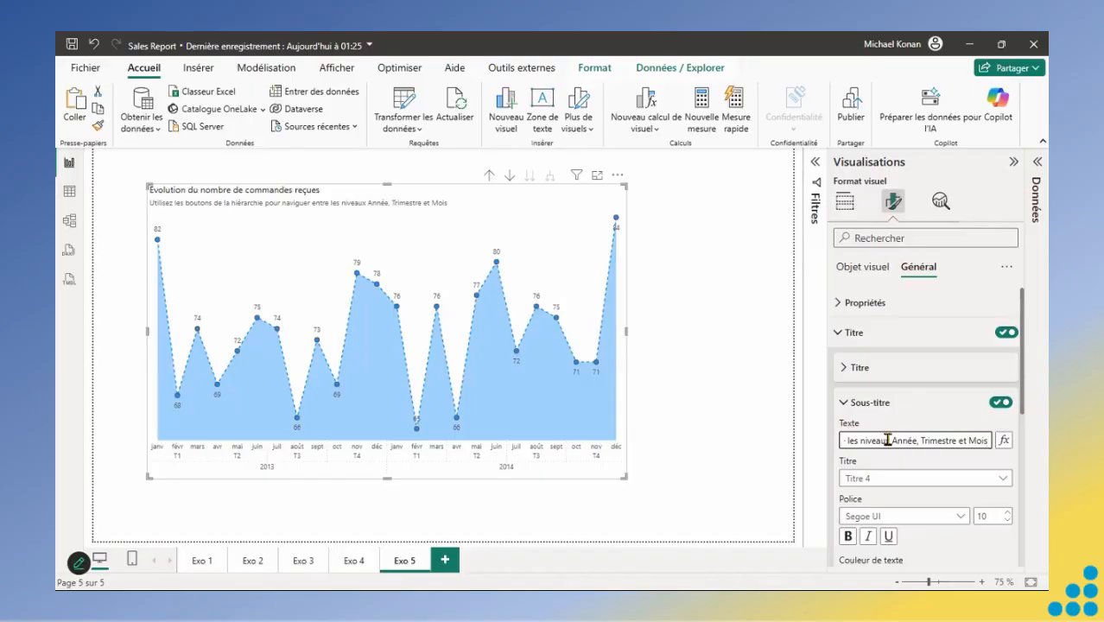